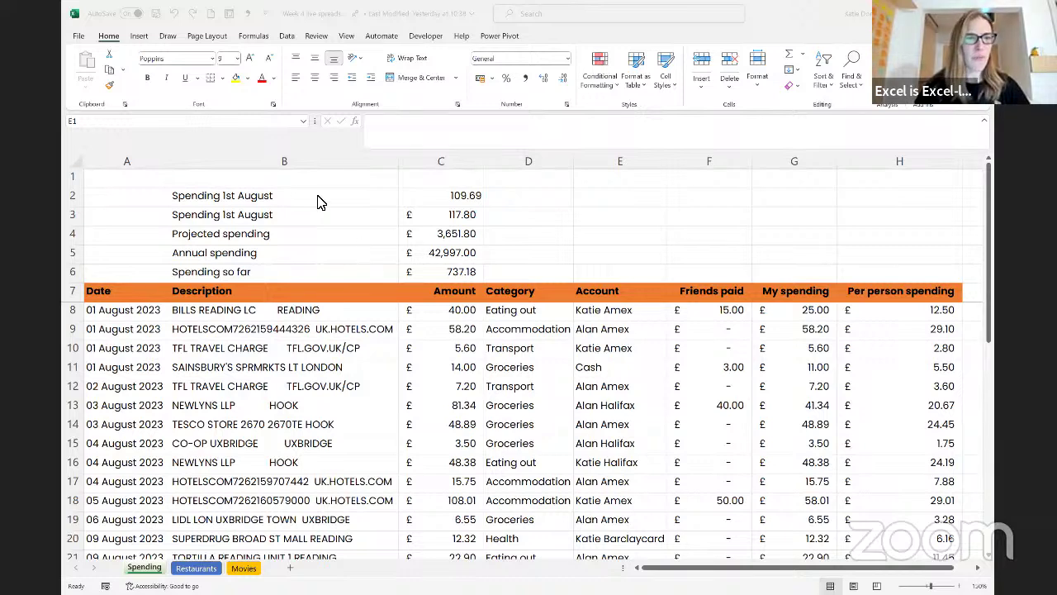
Step: Apply a thick outside border around the spending summary in B2:C6
{"action": "left_click_drag", "start_coordinate": [346, 202], "coordinate": [456, 276]}
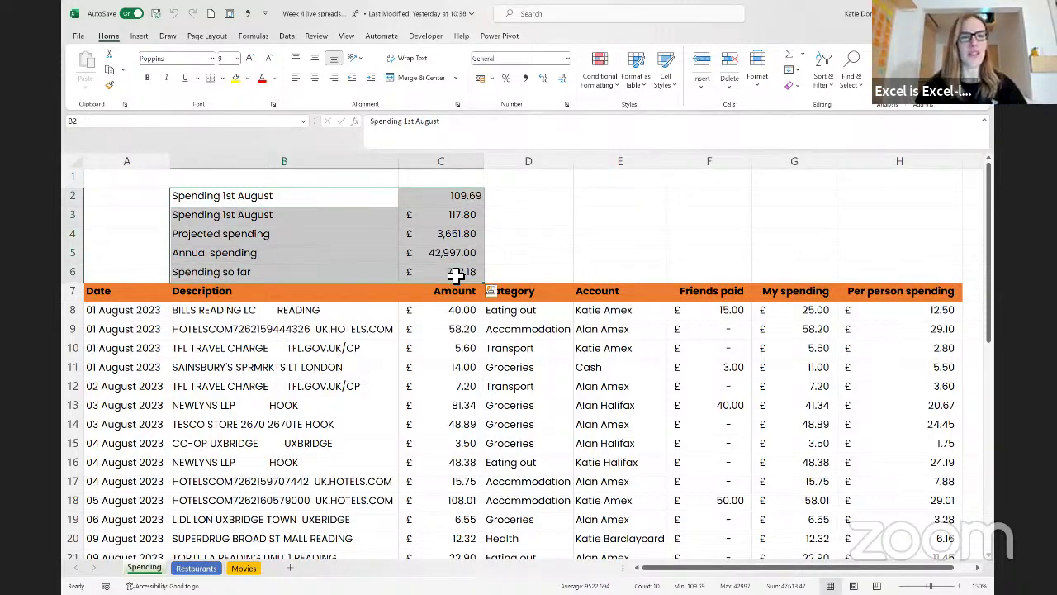
{"action": "left_click", "coordinate": [222, 79]}
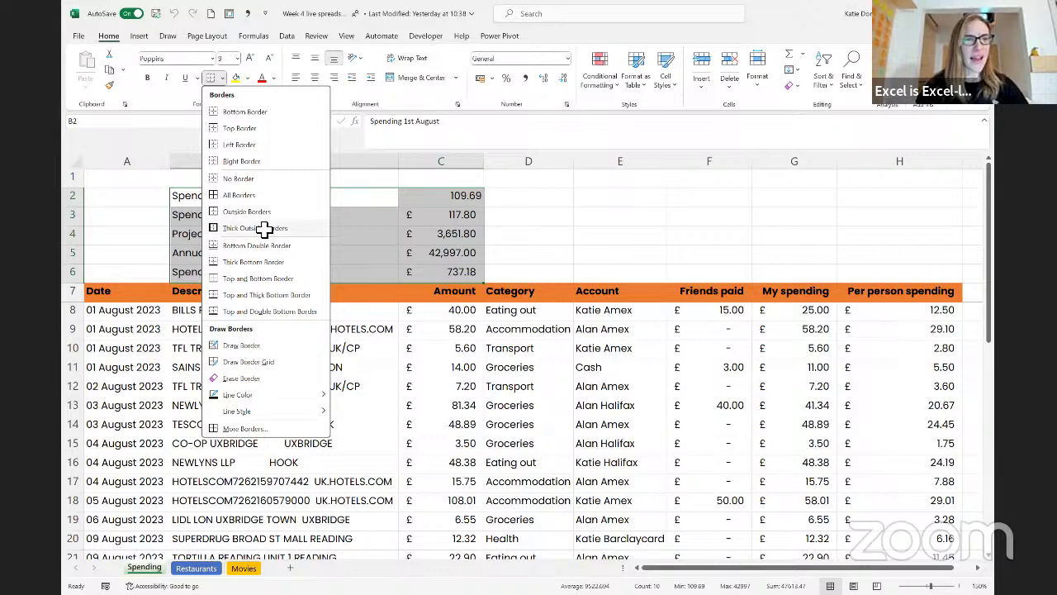
{"action": "left_click", "coordinate": [531, 218]}
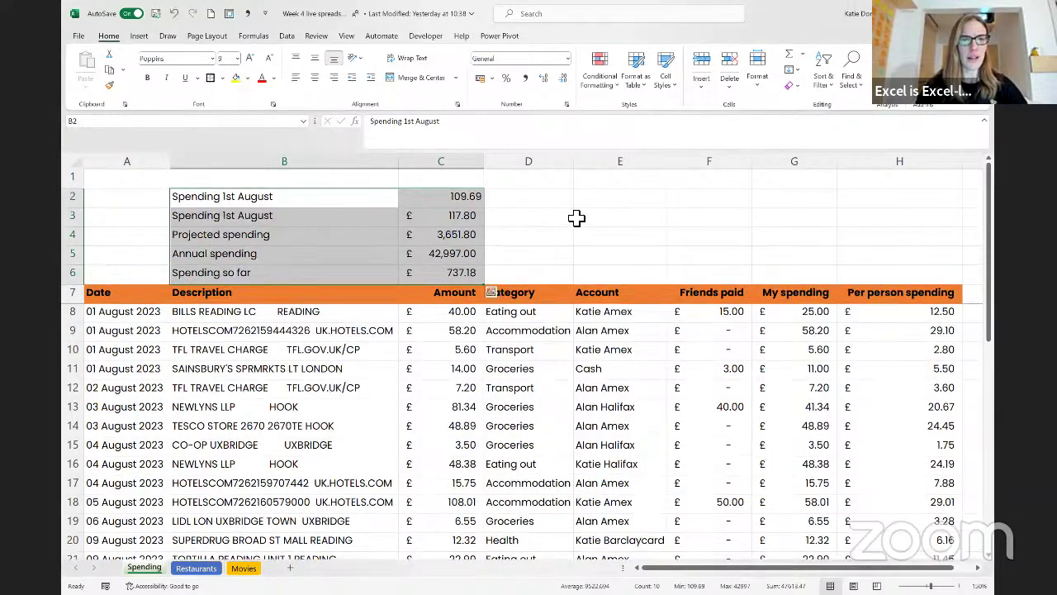
{"action": "left_click", "coordinate": [635, 222]}
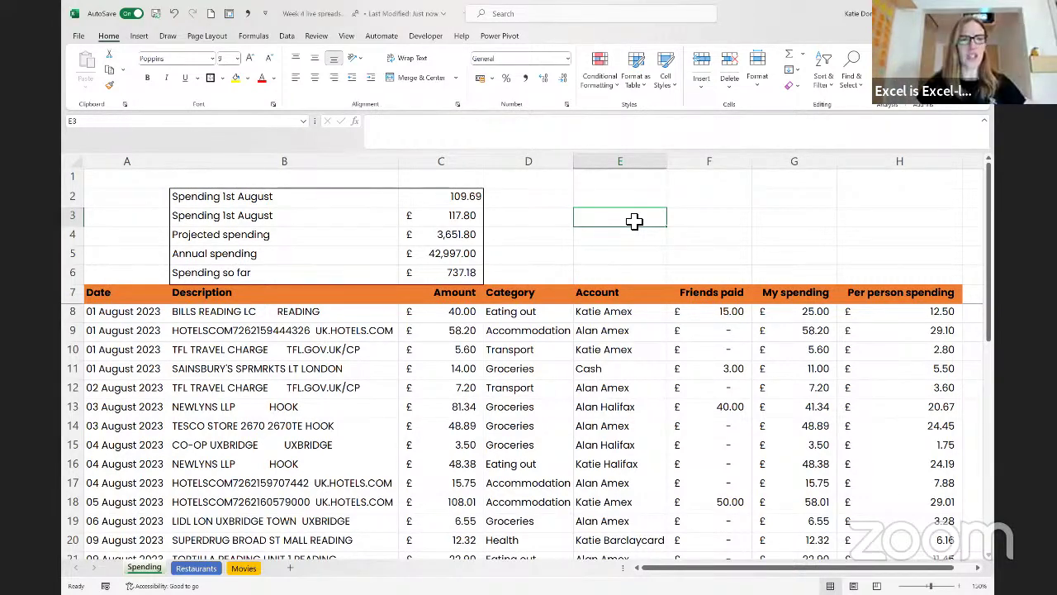
Step: Apply all borders to every cell of the spending summary in B2:C6
{"action": "left_click_drag", "start_coordinate": [219, 195], "coordinate": [454, 273]}
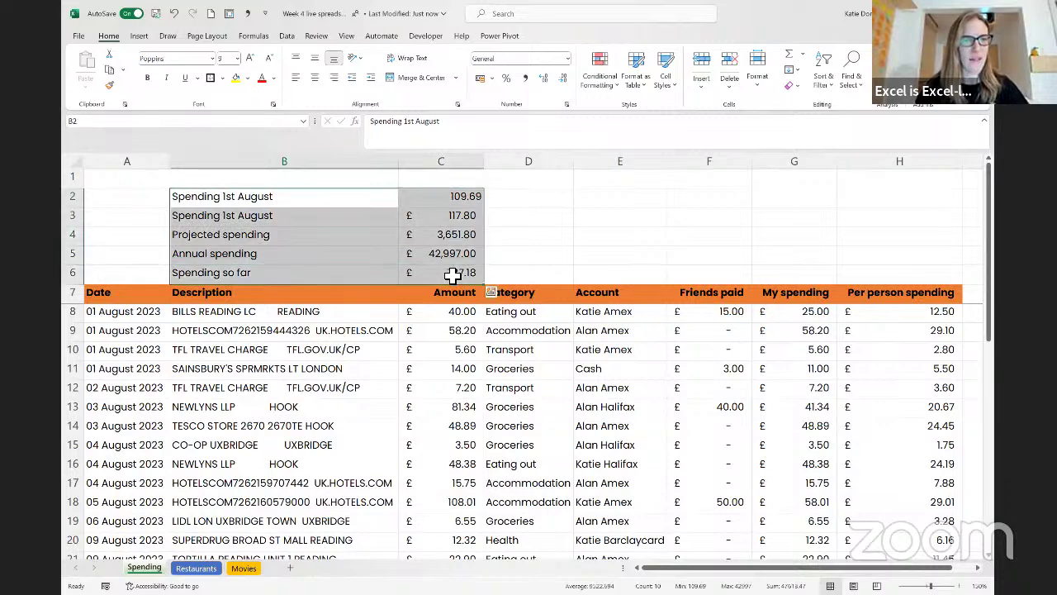
{"action": "left_click", "coordinate": [222, 79]}
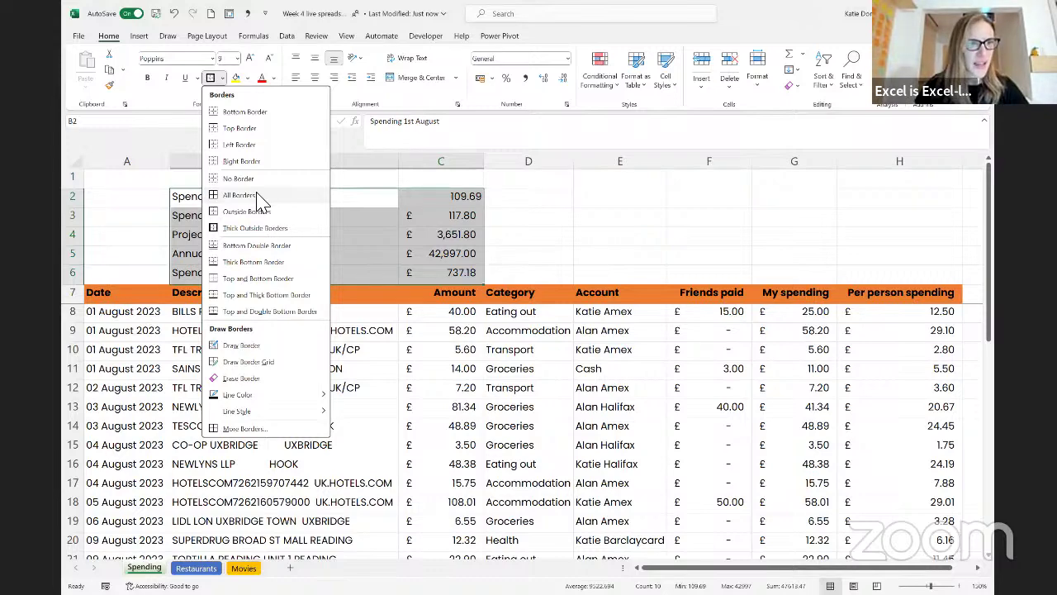
{"action": "left_click", "coordinate": [259, 198]}
{"action": "left_click", "coordinate": [538, 220]}
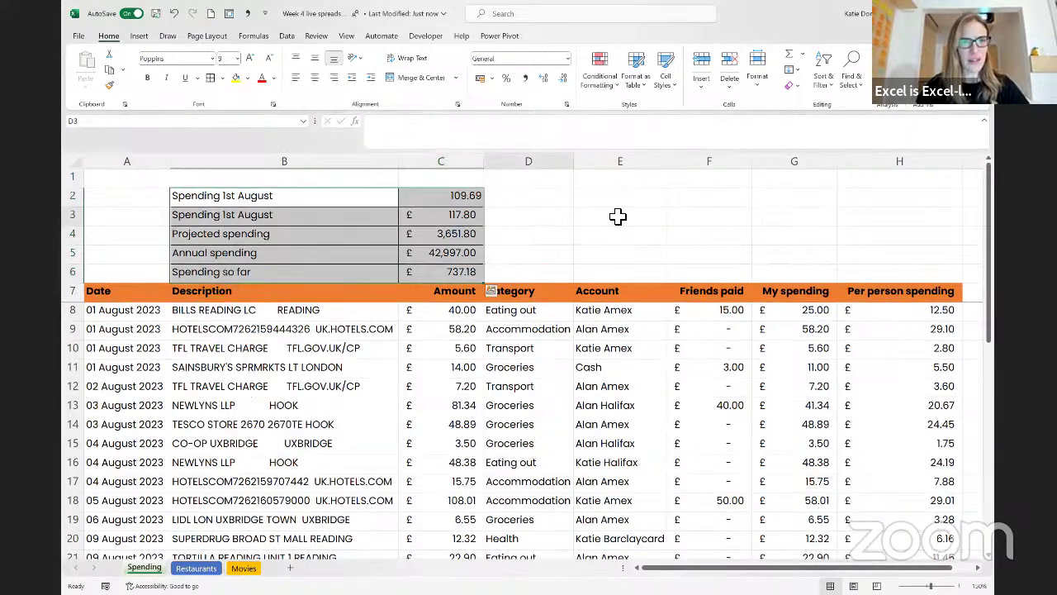
Step: Clear all borders from the summary in B2:C6 and put a thick outside border around it
{"action": "left_click_drag", "start_coordinate": [366, 198], "coordinate": [447, 274]}
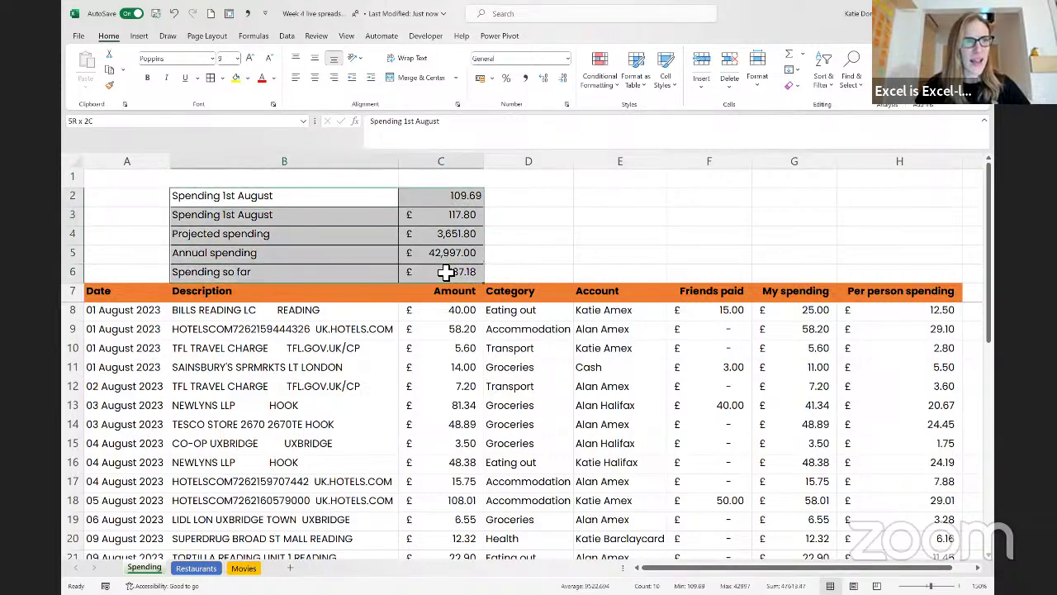
{"action": "left_click", "coordinate": [222, 79]}
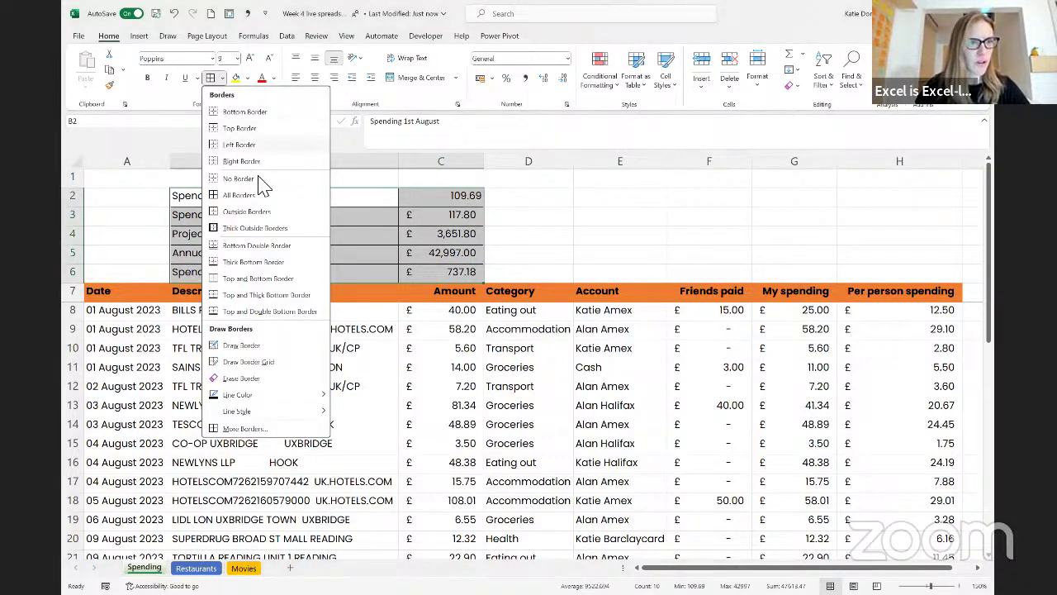
{"action": "left_click", "coordinate": [222, 77]}
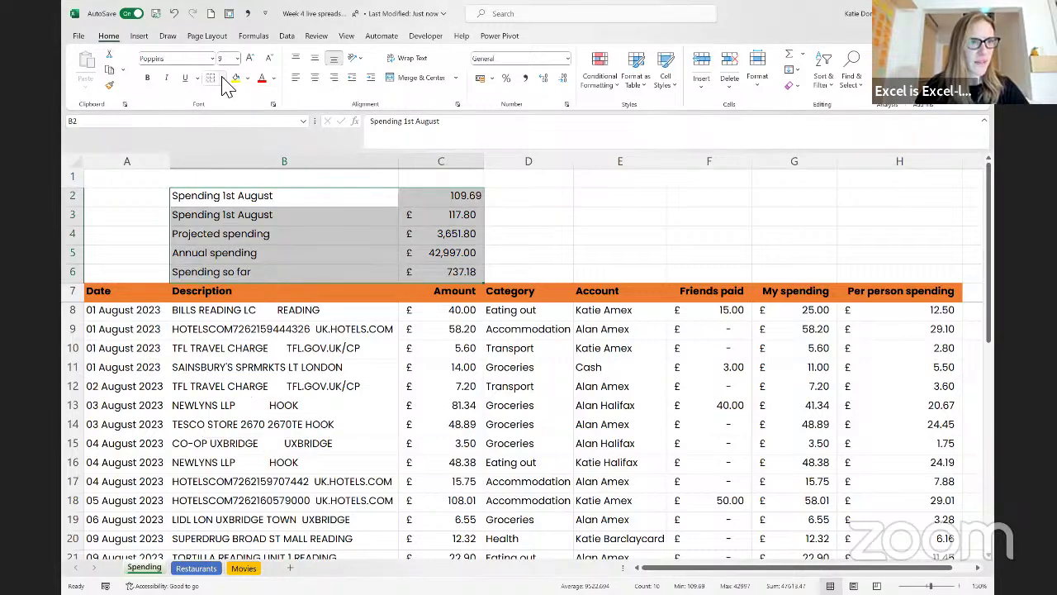
{"action": "left_click", "coordinate": [222, 78]}
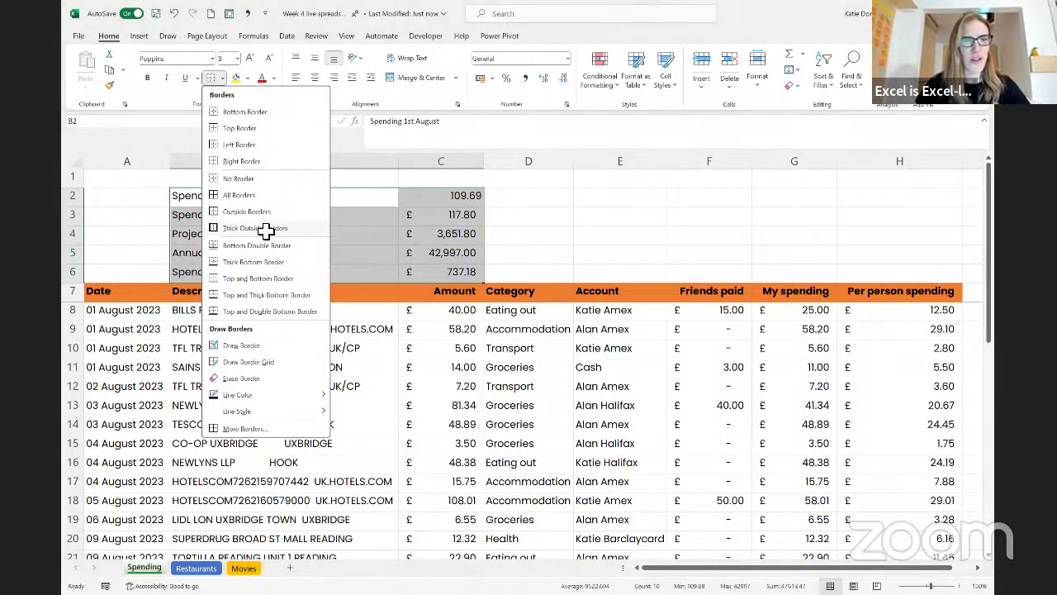
{"action": "left_click", "coordinate": [557, 227]}
Step: Fill the summary cells B2:C6 with Orange, Accent 2, Lighter 60%
{"action": "left_click_drag", "start_coordinate": [366, 199], "coordinate": [463, 273]}
{"action": "left_click", "coordinate": [247, 79]}
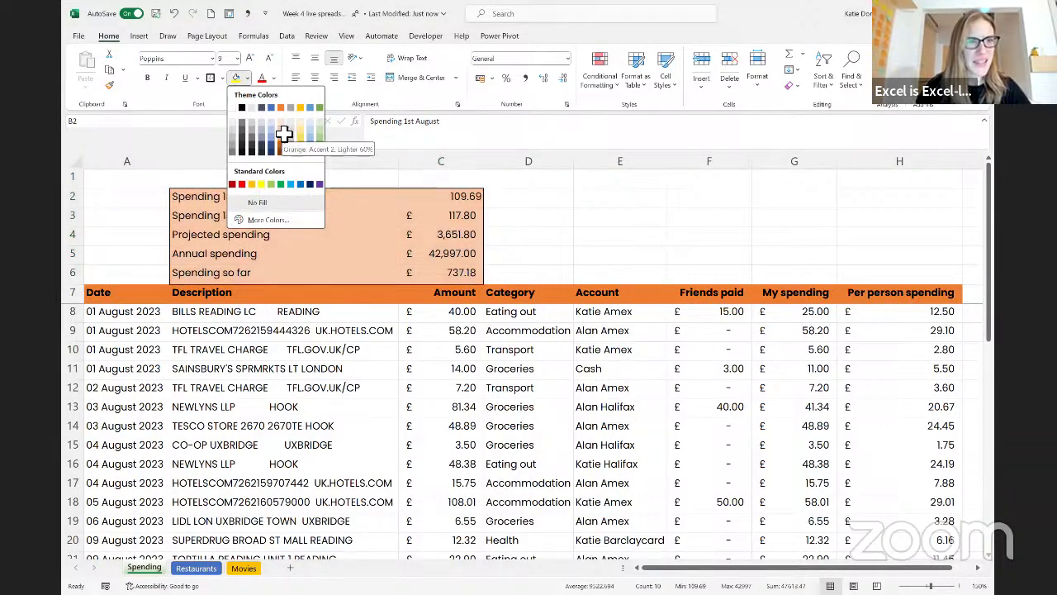
{"action": "left_click", "coordinate": [571, 228]}
{"action": "left_click", "coordinate": [615, 222]}
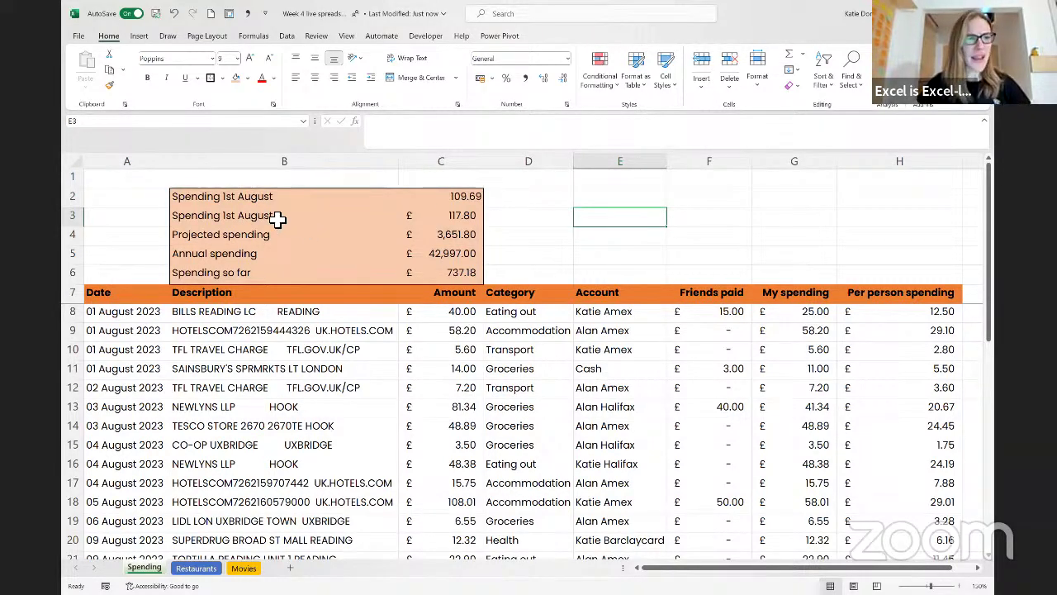
Step: Delete row 2, the first of the two duplicate "Spending 1st August" entries
{"action": "left_click", "coordinate": [238, 199]}
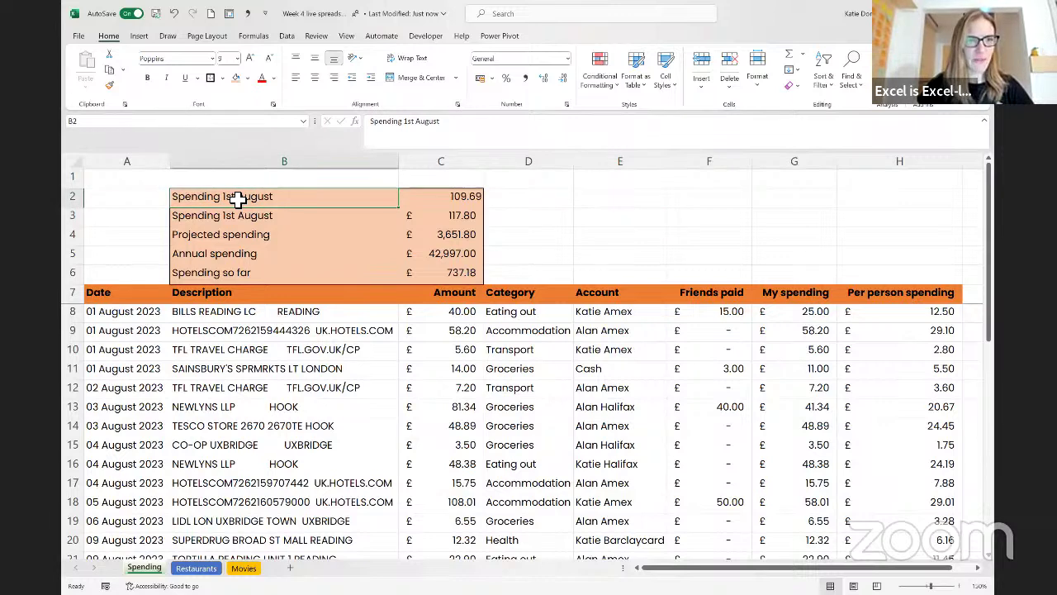
{"action": "left_click", "coordinate": [469, 198]}
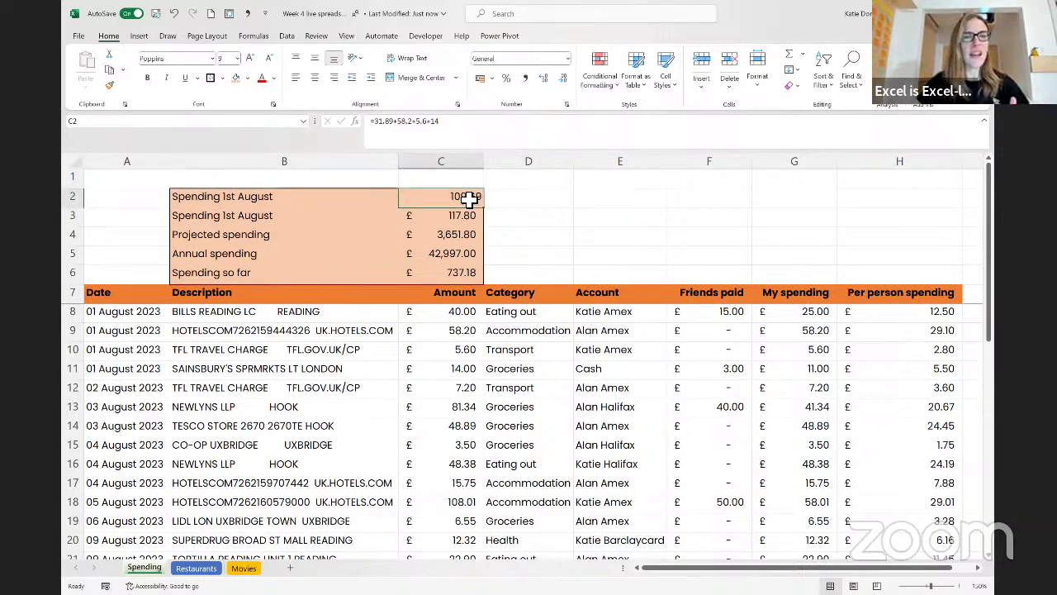
{"action": "left_click", "coordinate": [79, 203]}
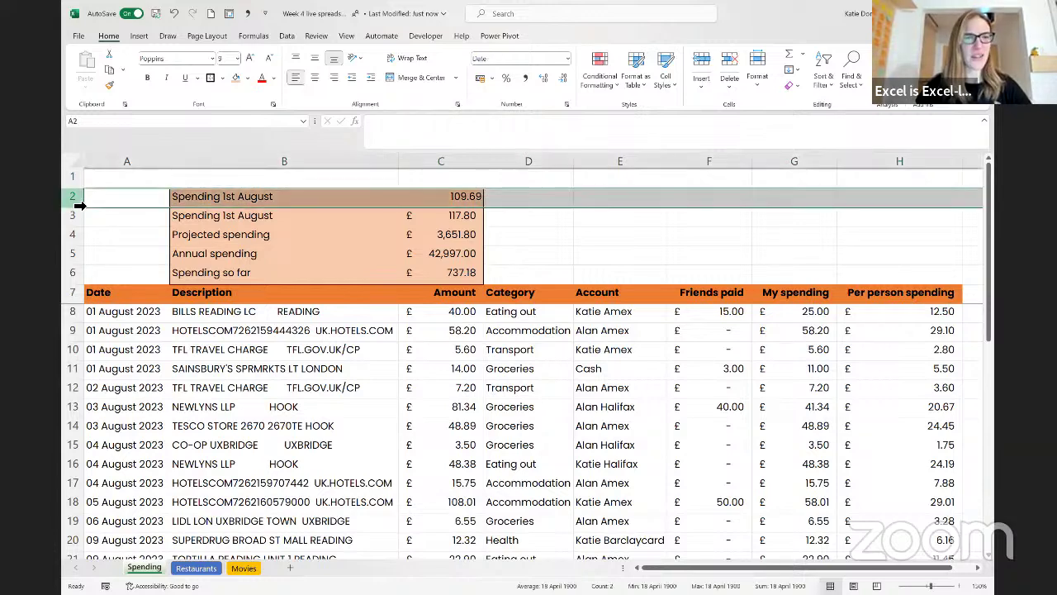
{"action": "right_click", "coordinate": [78, 205]}
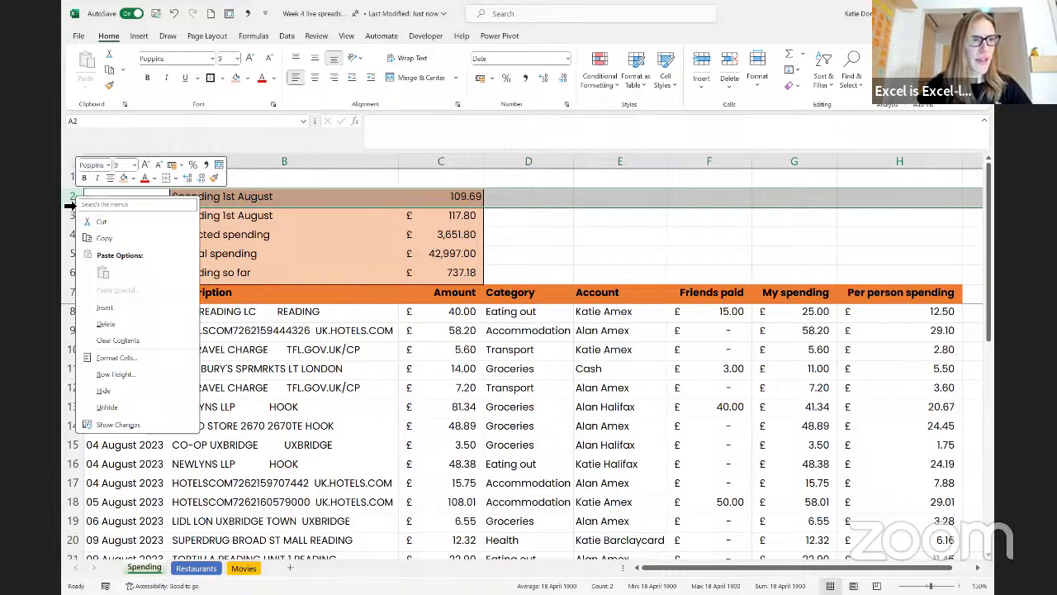
{"action": "key", "text": "Escape"}
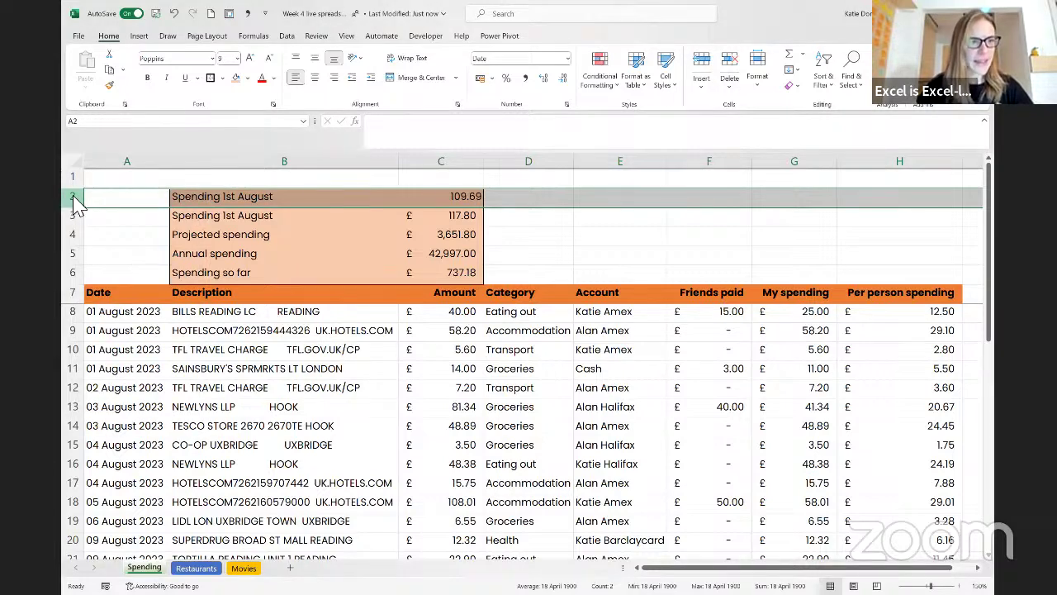
{"action": "right_click", "coordinate": [74, 200]}
{"action": "left_click", "coordinate": [130, 330]}
{"action": "left_click", "coordinate": [617, 221]}
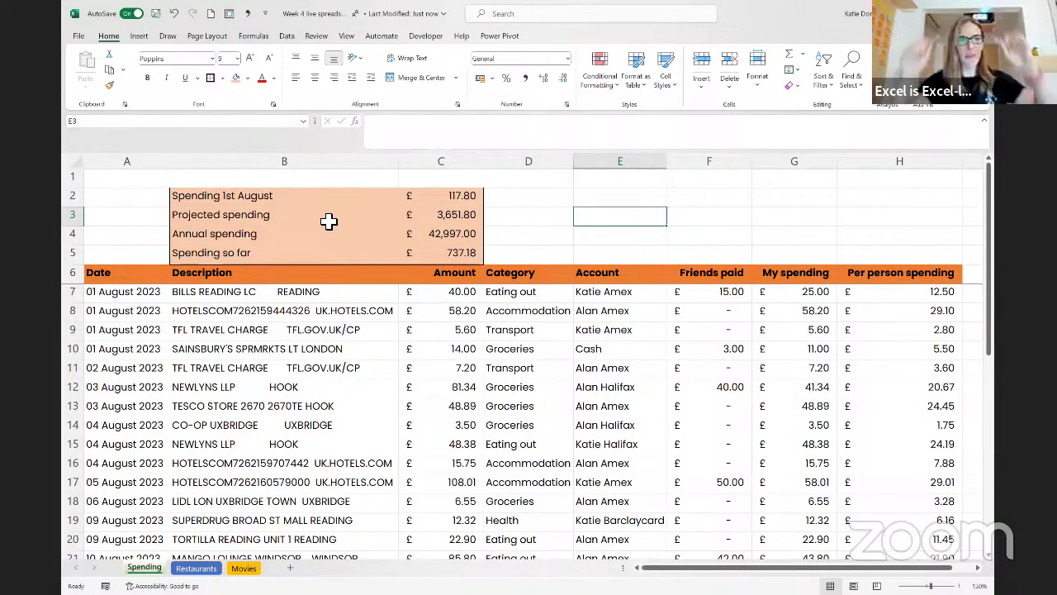
Step: Add a top border to B2:C2, the first row of the spending summary
{"action": "left_click_drag", "start_coordinate": [323, 196], "coordinate": [454, 203]}
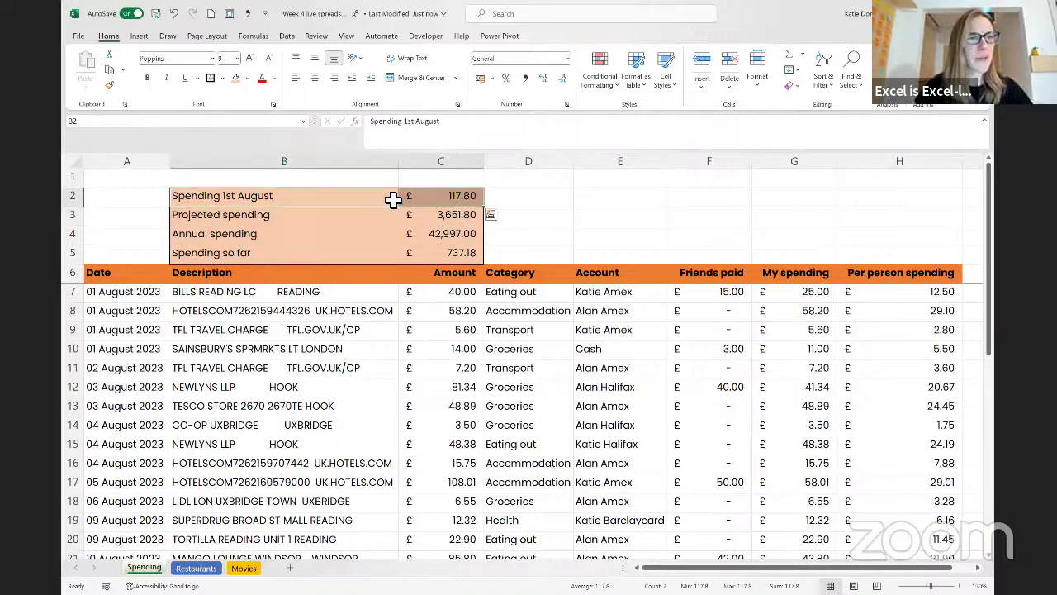
{"action": "left_click", "coordinate": [223, 78]}
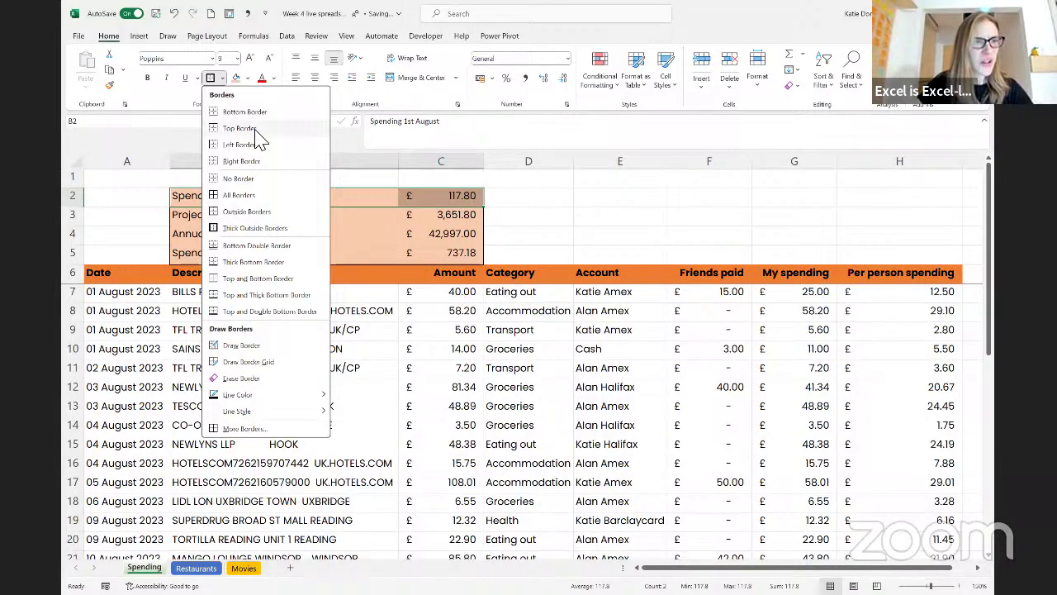
{"action": "left_click", "coordinate": [529, 223]}
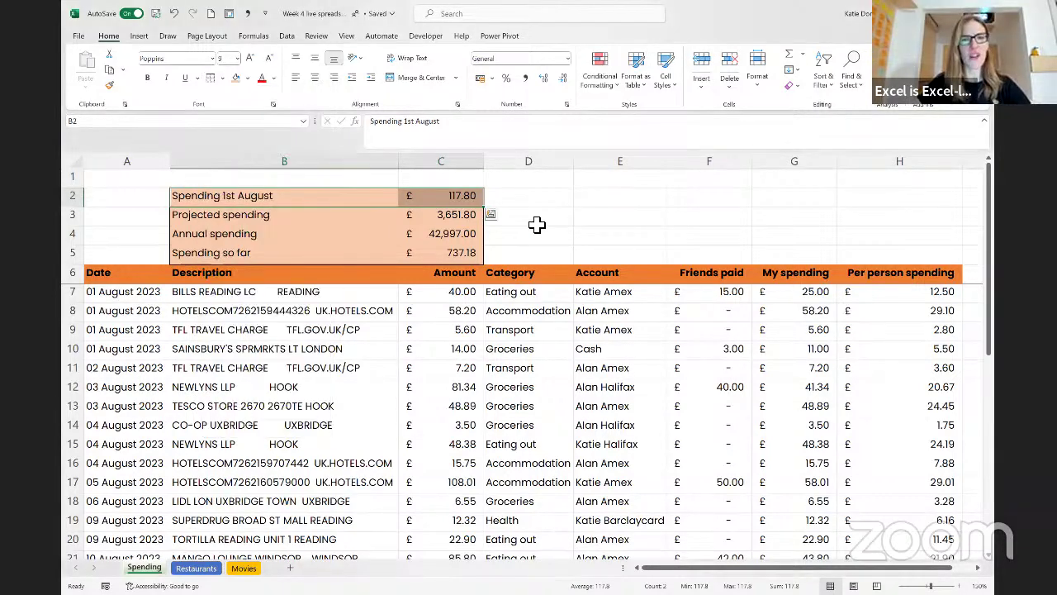
{"action": "left_click", "coordinate": [538, 219]}
{"action": "left_click", "coordinate": [628, 223]}
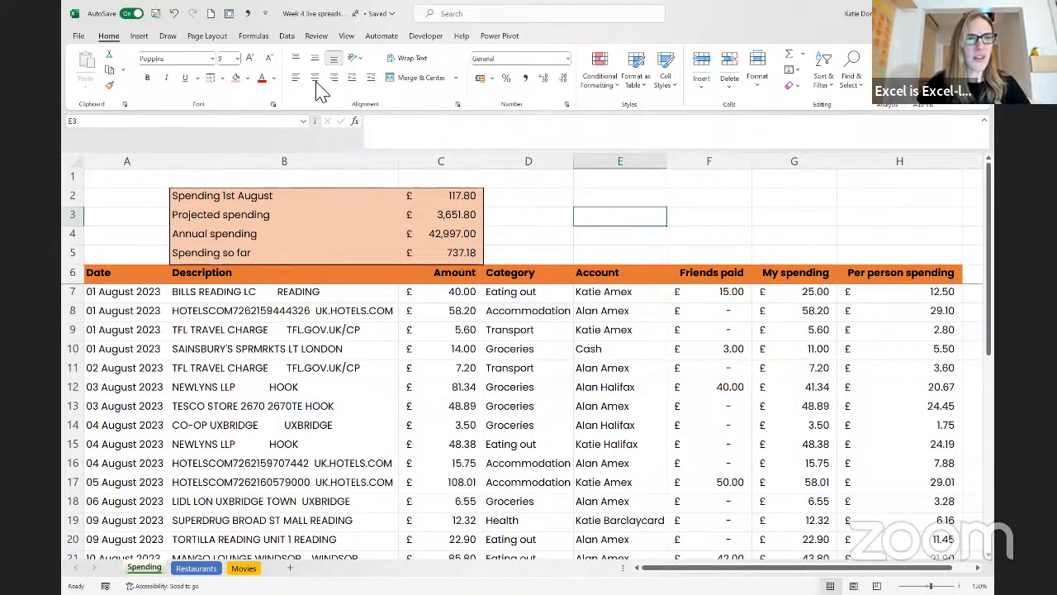
Step: Try to sort the transaction list from A to Z by the Description column
{"action": "left_click", "coordinate": [287, 35]}
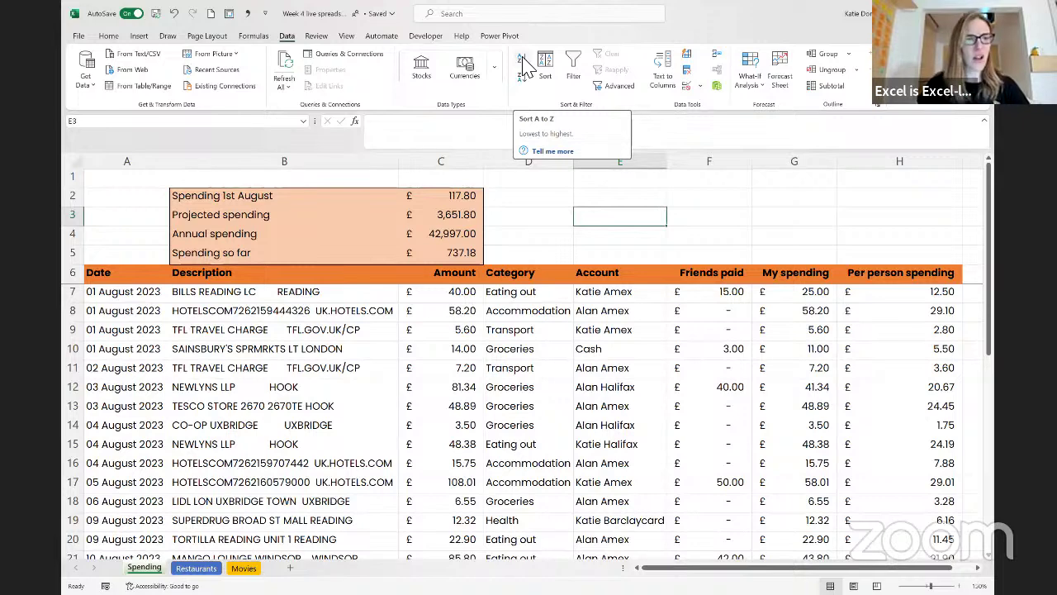
{"action": "left_click", "coordinate": [313, 275]}
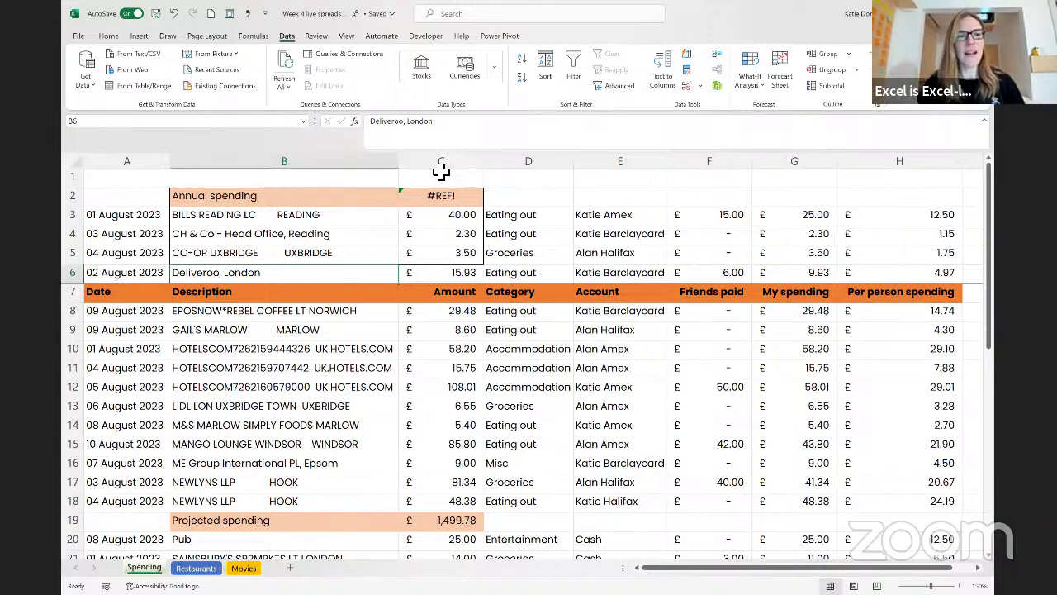
{"action": "key", "text": "ctrl+z"}
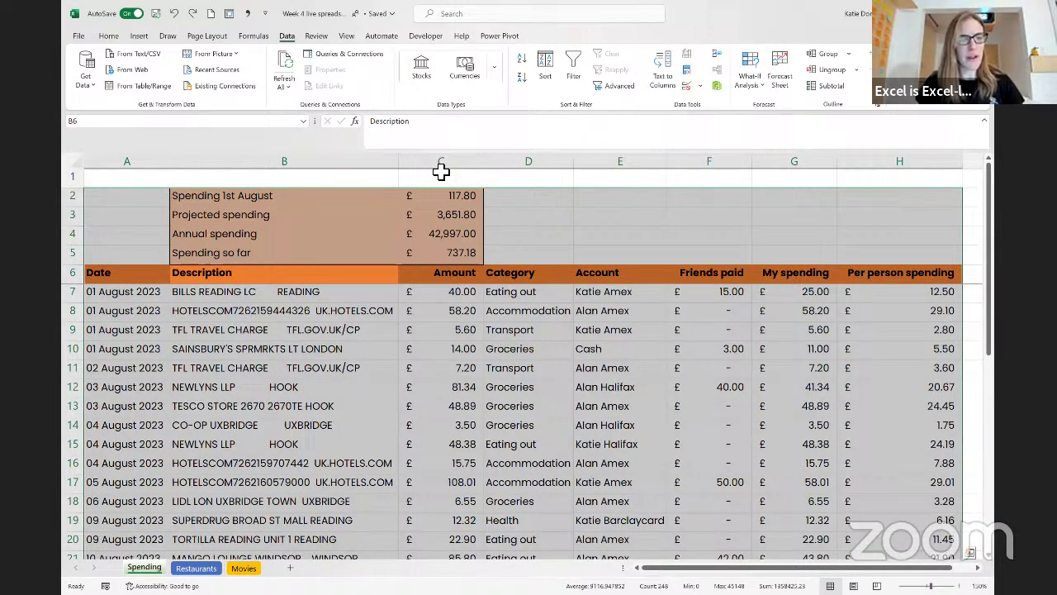
Step: Undo the top border and the row 2 deletion, and redo both
{"action": "key", "text": "ctrl+z"}
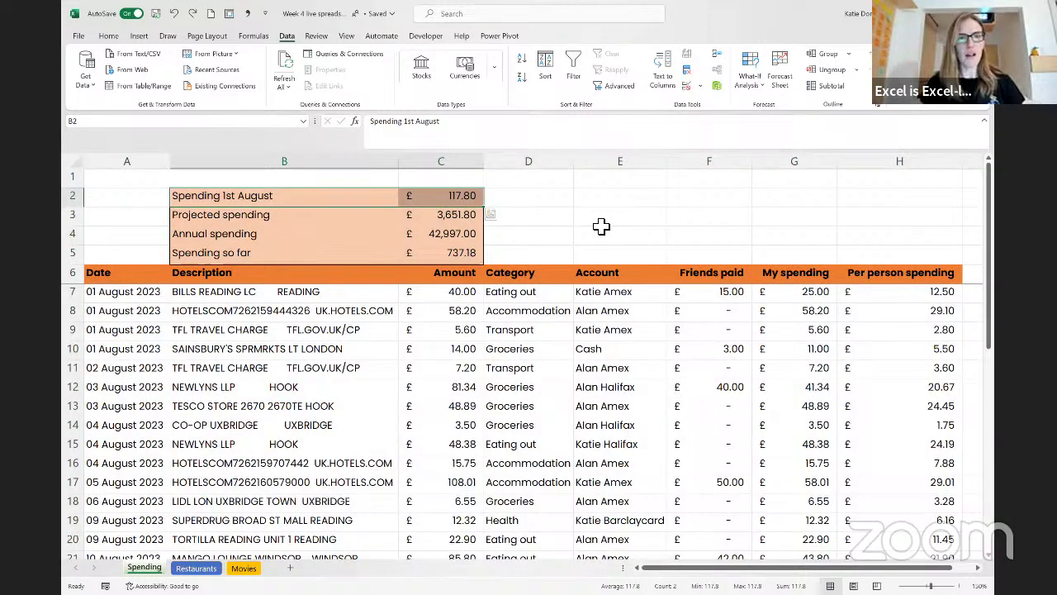
{"action": "key", "text": "ctrl+z"}
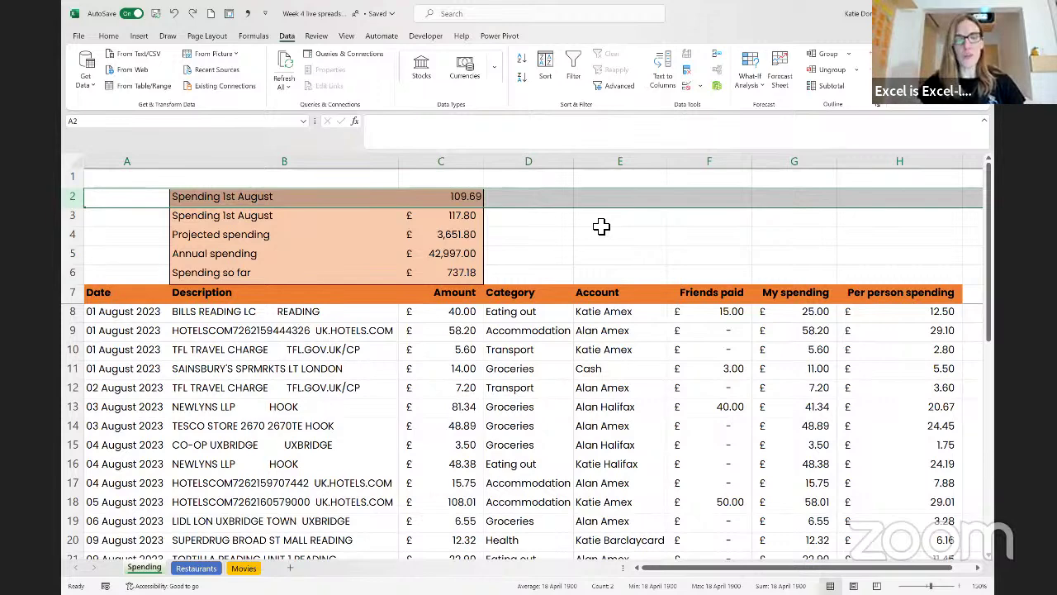
{"action": "key", "text": "ctrl+minus"}
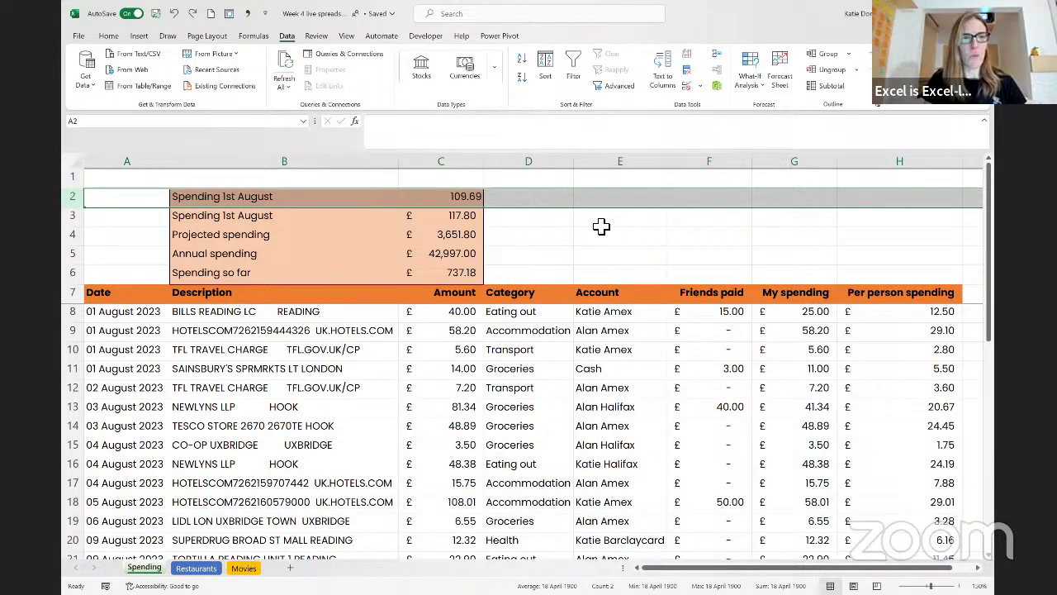
{"action": "key", "text": "ctrl+z"}
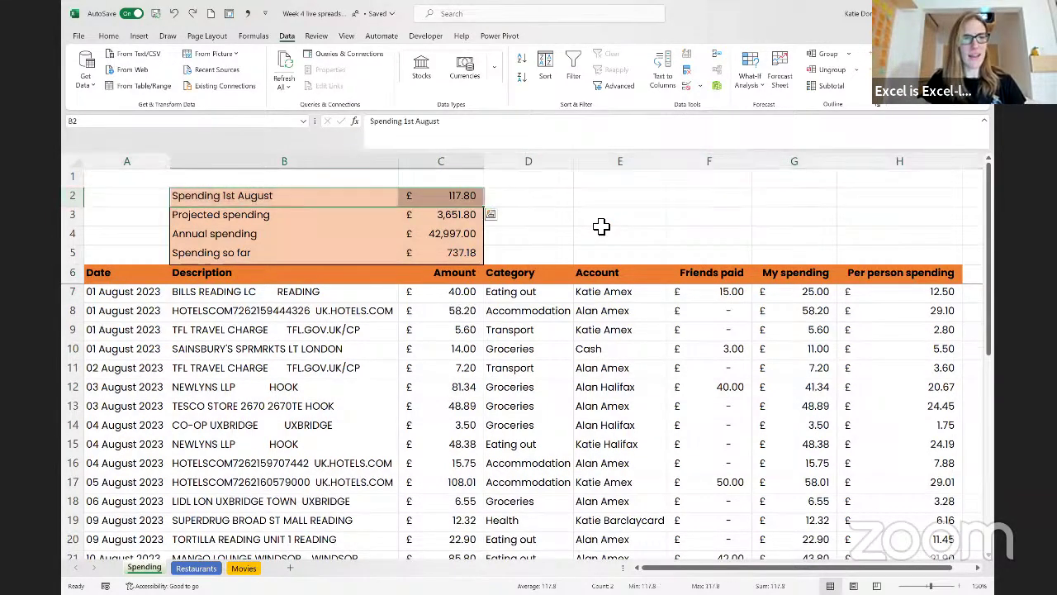
{"action": "left_click", "coordinate": [553, 221]}
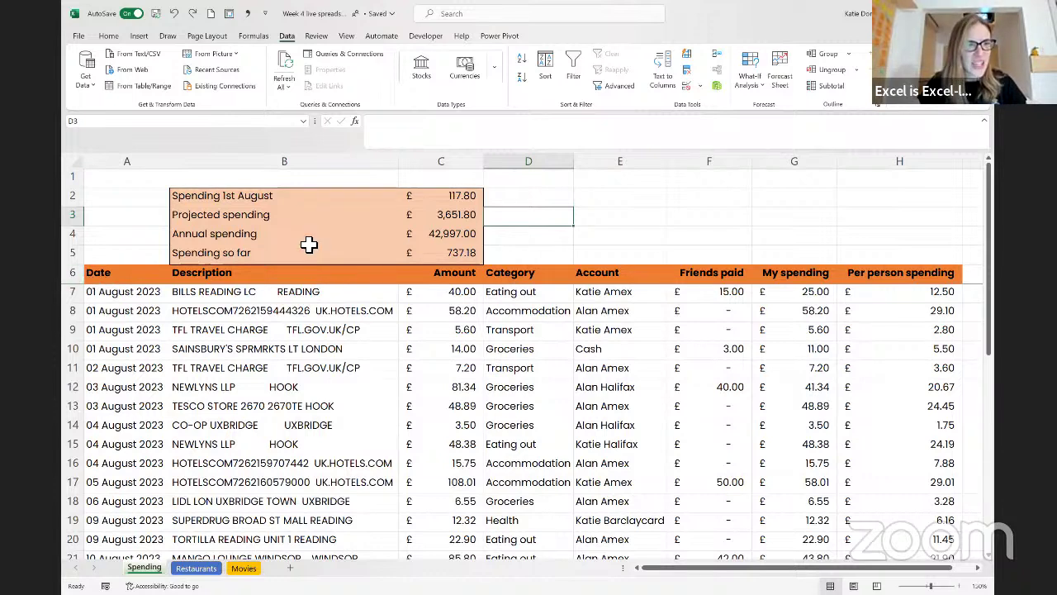
Step: Insert a blank row above the header row 6 to separate the summary from the transaction list
{"action": "left_click_drag", "start_coordinate": [298, 237], "coordinate": [421, 318]}
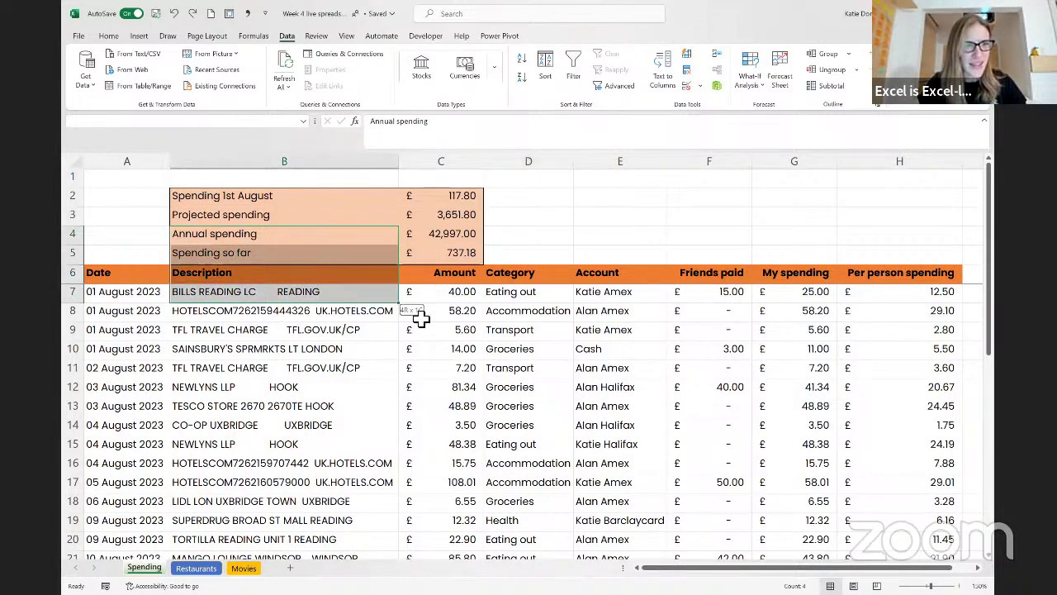
{"action": "left_click", "coordinate": [337, 242]}
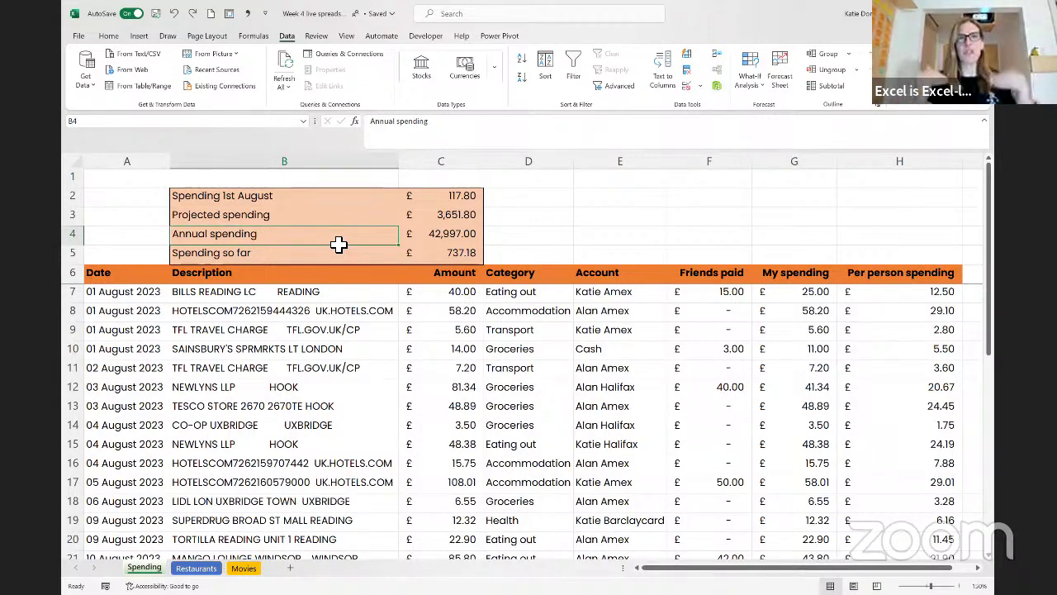
{"action": "right_click", "coordinate": [79, 275]}
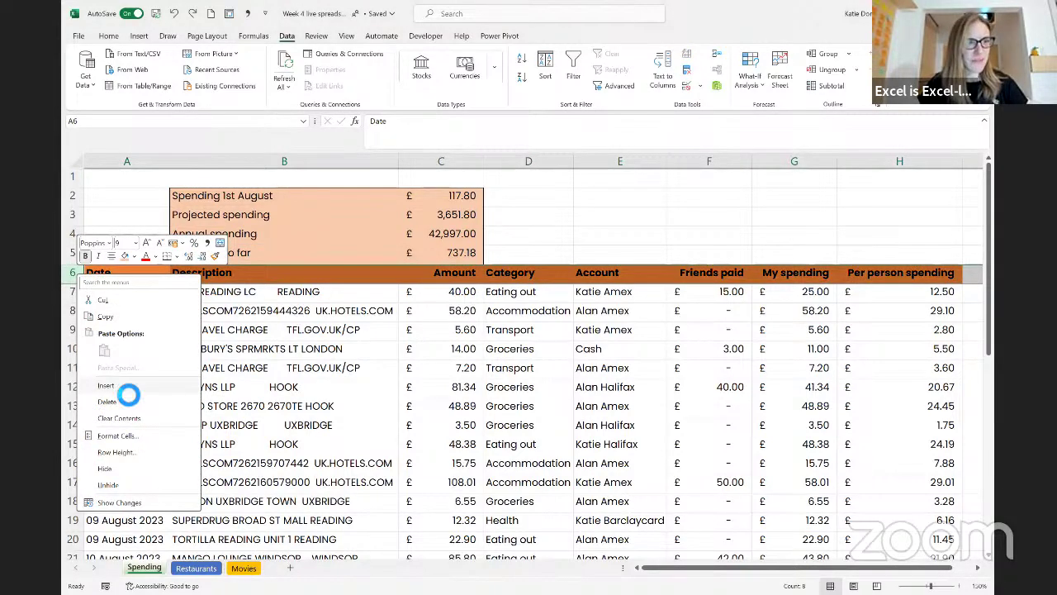
{"action": "left_click", "coordinate": [118, 385]}
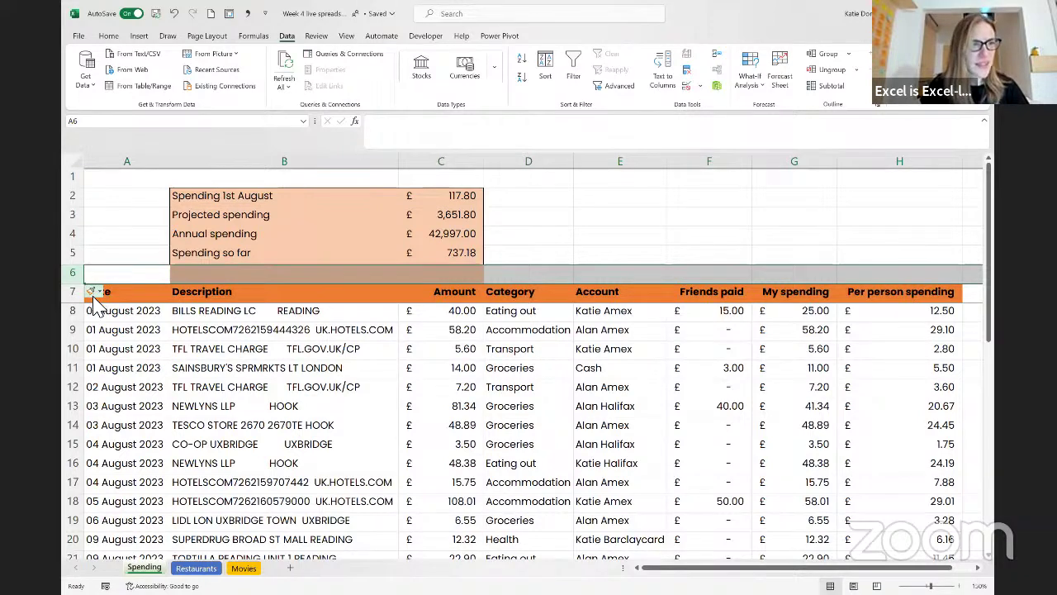
Step: Clear the formatting inherited by the newly inserted blank row 6
{"action": "left_click", "coordinate": [98, 293]}
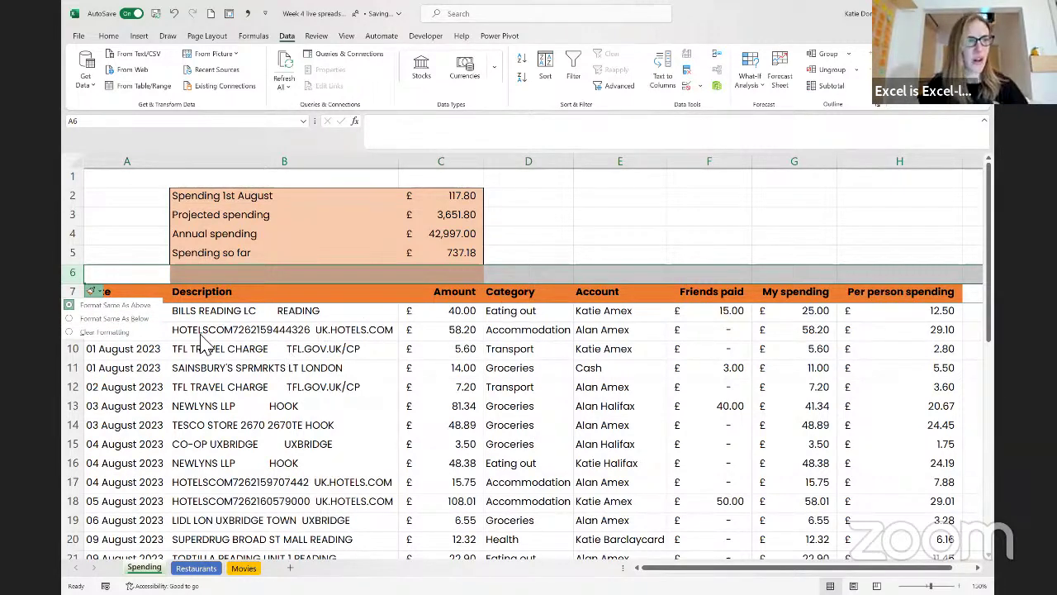
{"action": "left_click", "coordinate": [139, 333]}
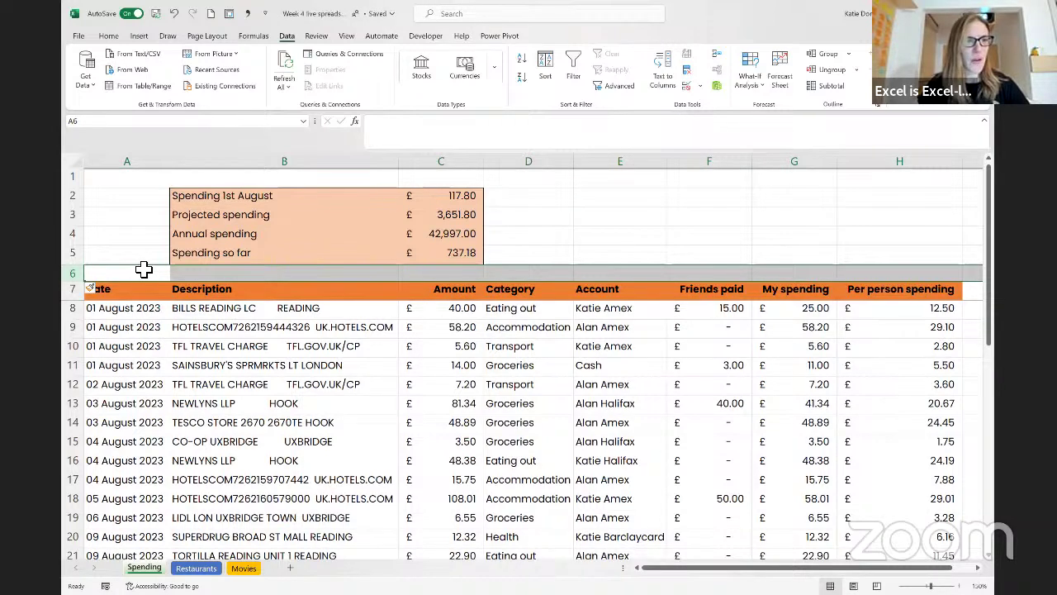
{"action": "key", "text": "Up"}
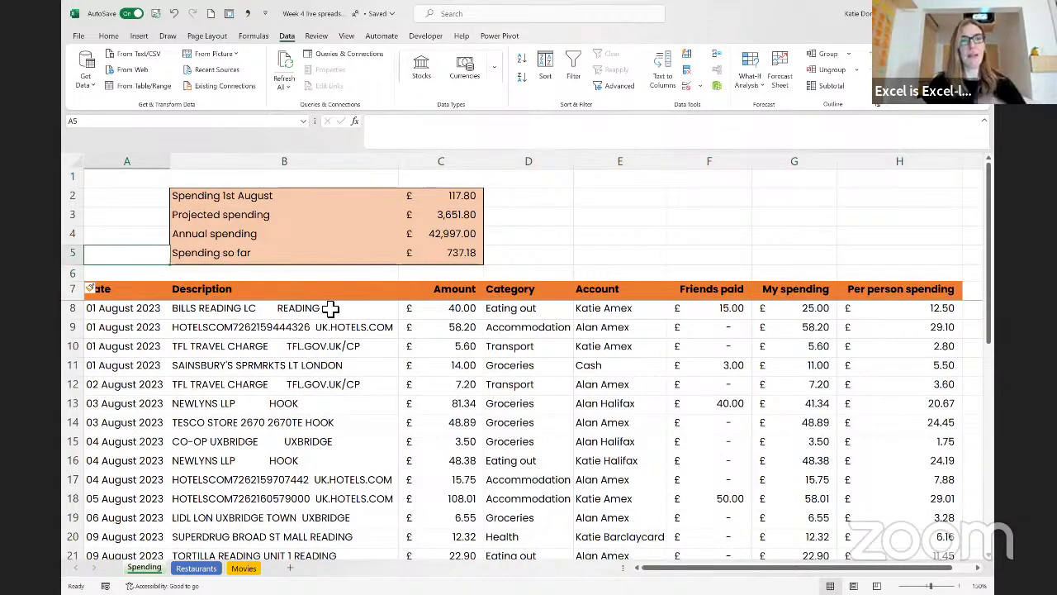
Step: Sort the transaction list by Description from A to Z and check the order down to the last row
{"action": "left_click", "coordinate": [307, 288]}
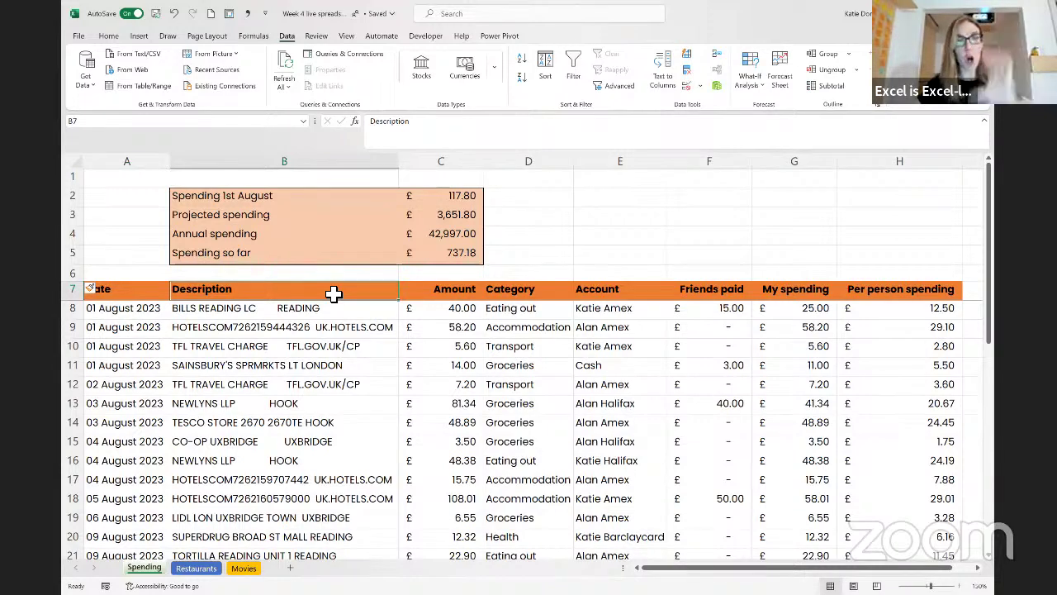
{"action": "left_click", "coordinate": [524, 68]}
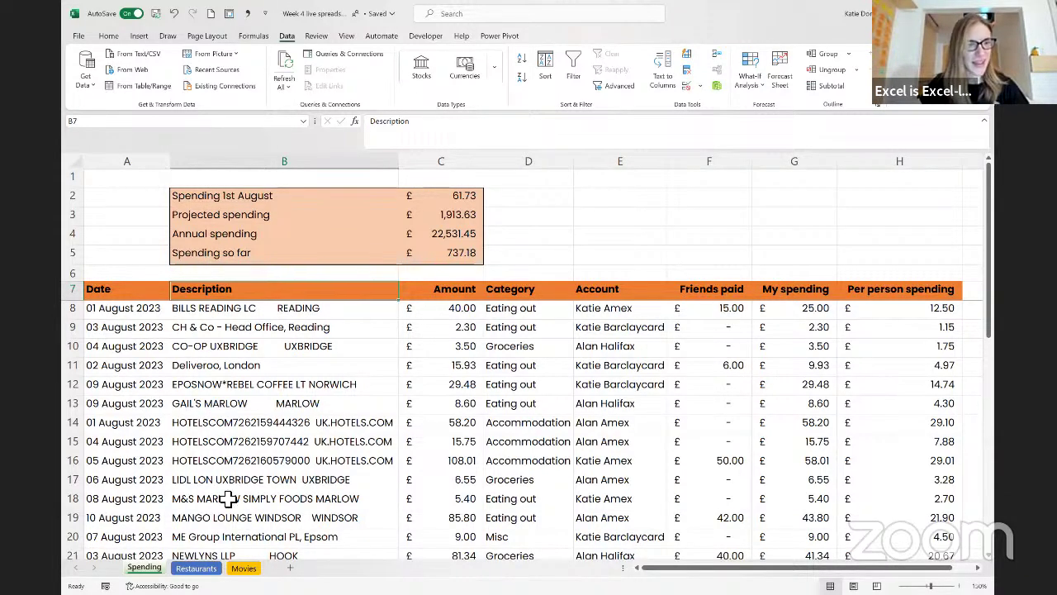
{"action": "scroll", "coordinate": [262, 514], "scroll_direction": "down", "scroll_amount": 2}
{"action": "scroll", "coordinate": [263, 514], "scroll_direction": "down", "scroll_amount": 4}
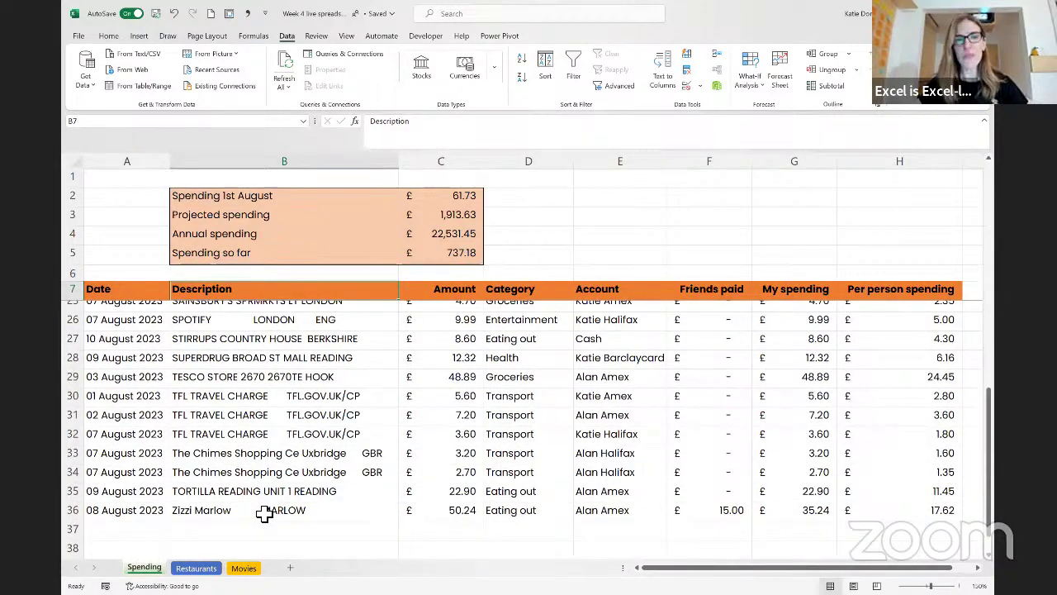
{"action": "scroll", "coordinate": [273, 514], "scroll_direction": "up", "scroll_amount": 6}
{"action": "scroll", "coordinate": [279, 516], "scroll_direction": "up", "scroll_amount": 1}
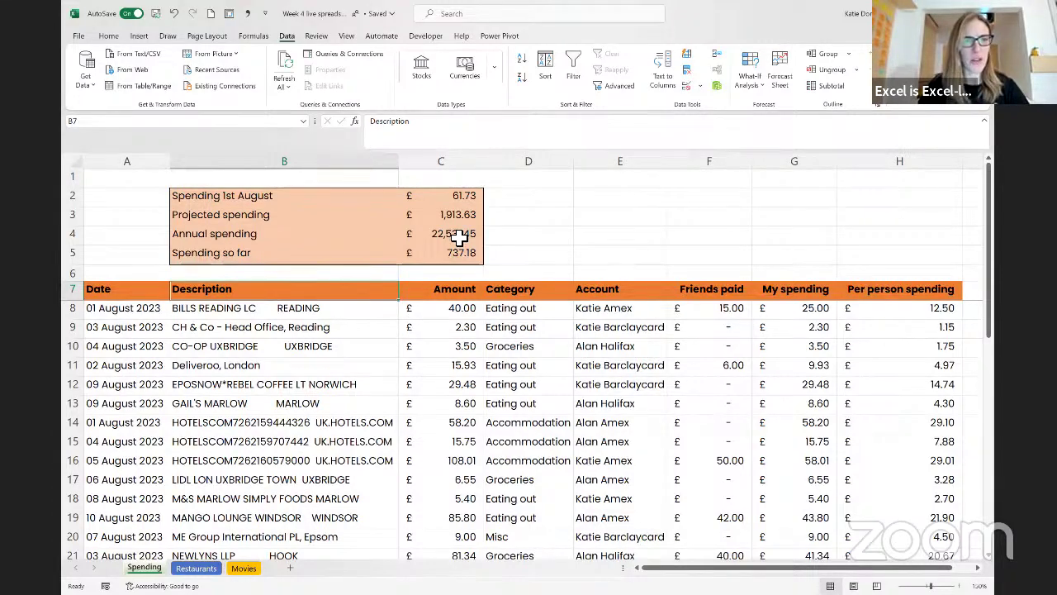
Step: Sort the transaction list by Amount from smallest to largest
{"action": "left_click_drag", "start_coordinate": [318, 196], "coordinate": [467, 259]}
{"action": "left_click_drag", "start_coordinate": [461, 198], "coordinate": [460, 234]}
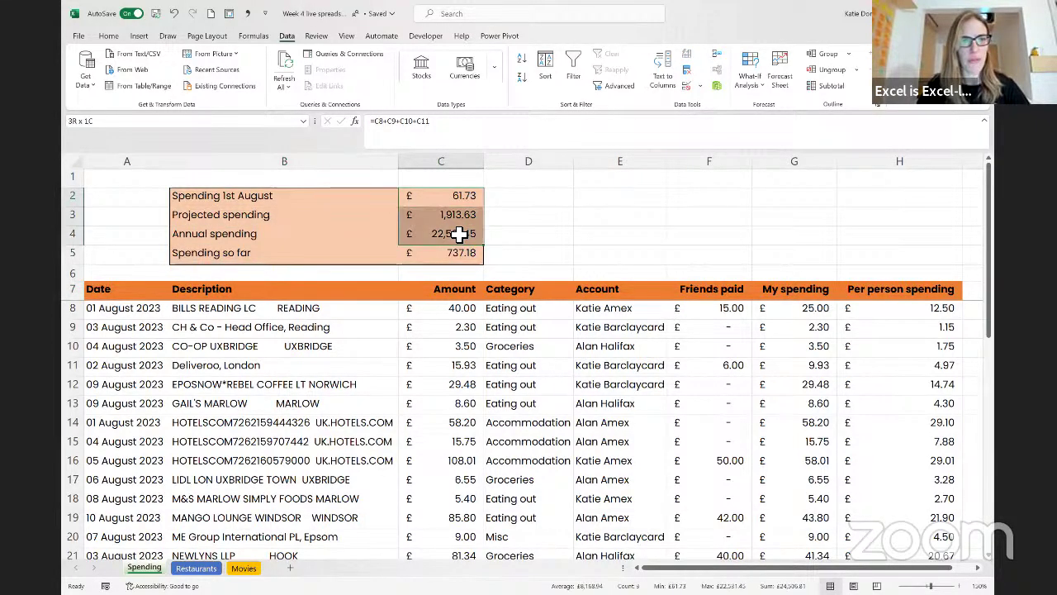
{"action": "left_click", "coordinate": [450, 289]}
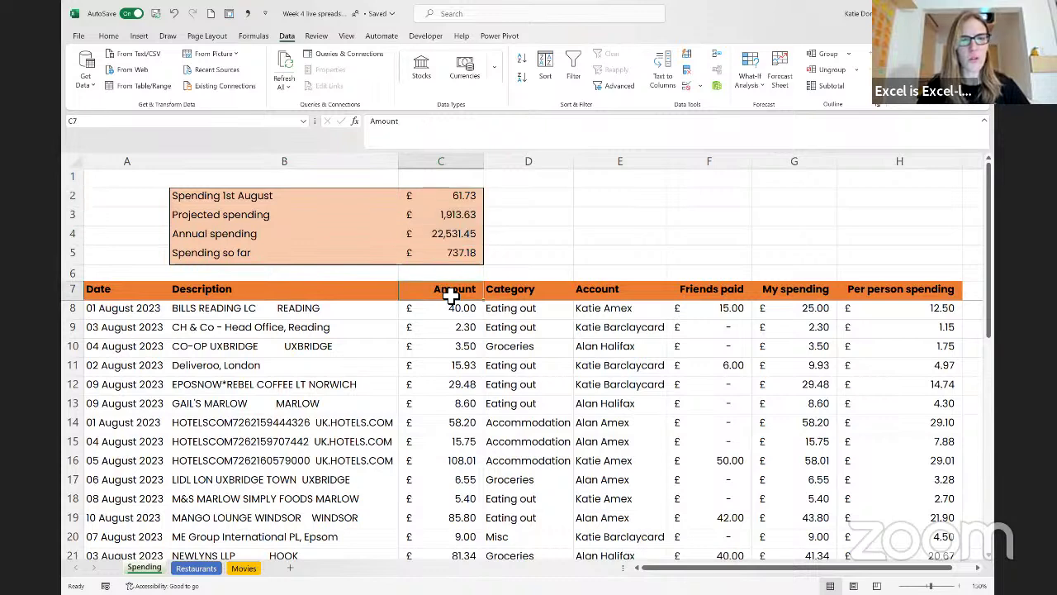
{"action": "left_click", "coordinate": [523, 67]}
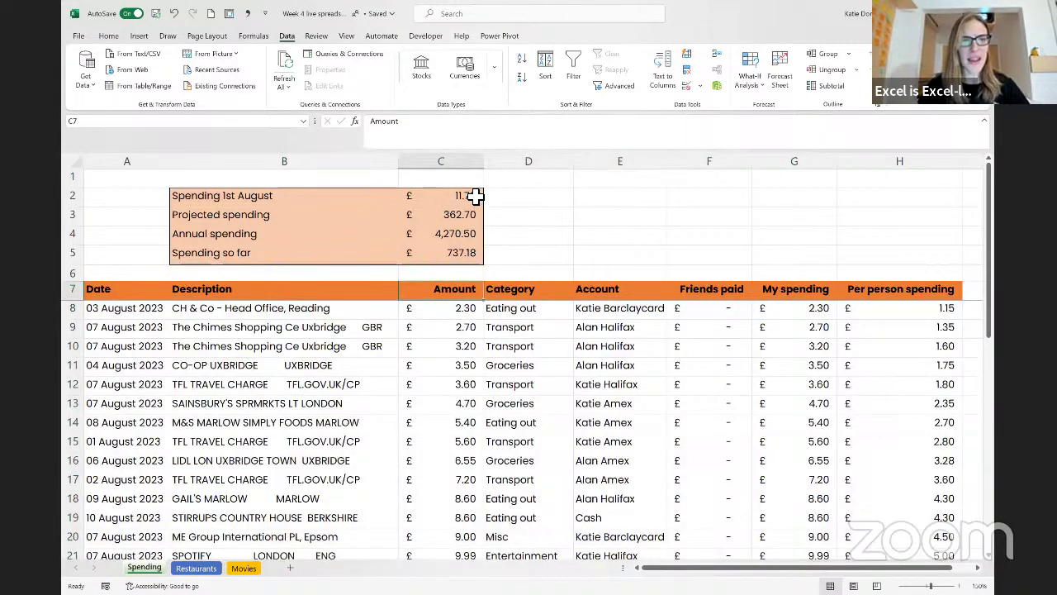
Step: Examine the formulas behind Spending 1st August in C2 and Spending so far in C5
{"action": "left_click", "coordinate": [474, 198]}
{"action": "left_click", "coordinate": [514, 199]}
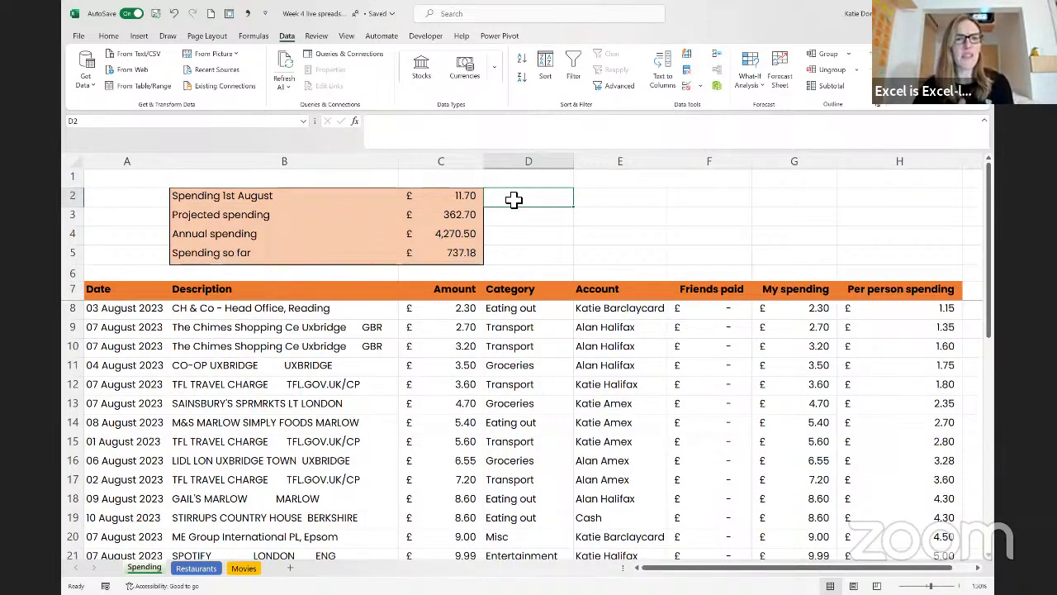
{"action": "double_click", "coordinate": [458, 197]}
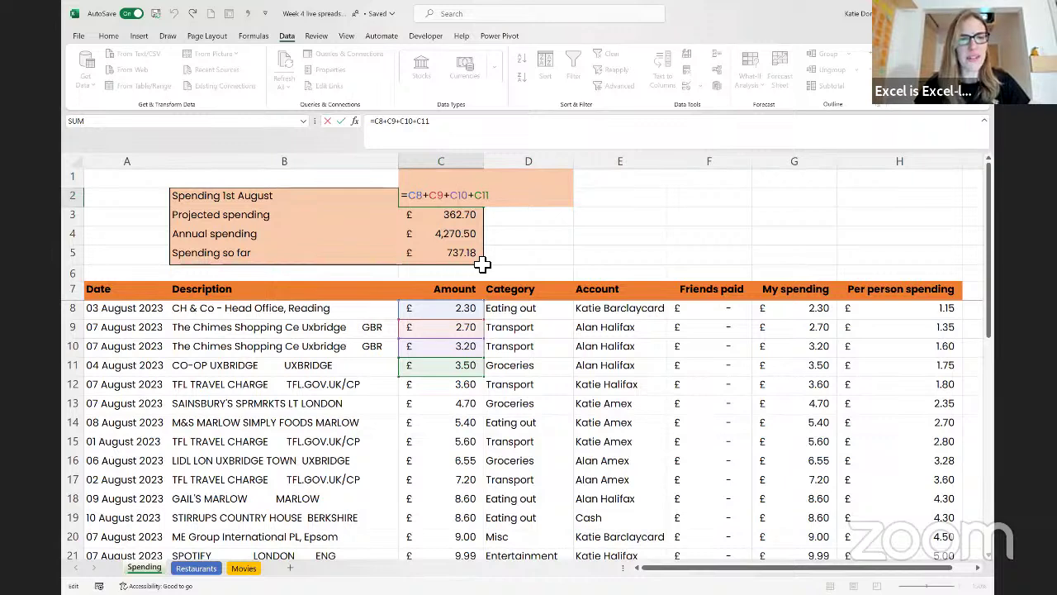
{"action": "key", "text": "ctrl+Return"}
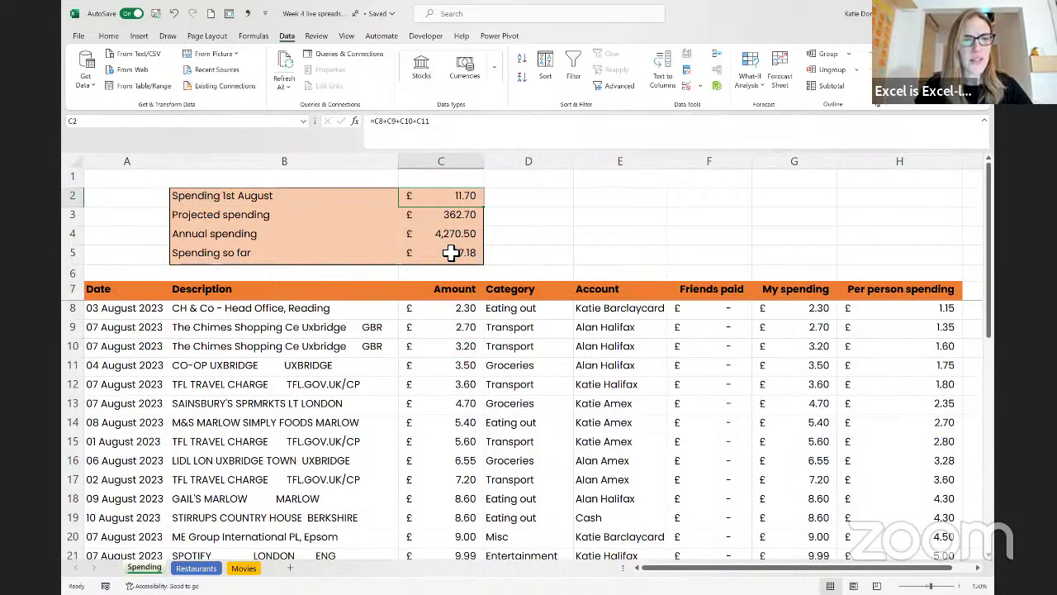
{"action": "left_click", "coordinate": [451, 253]}
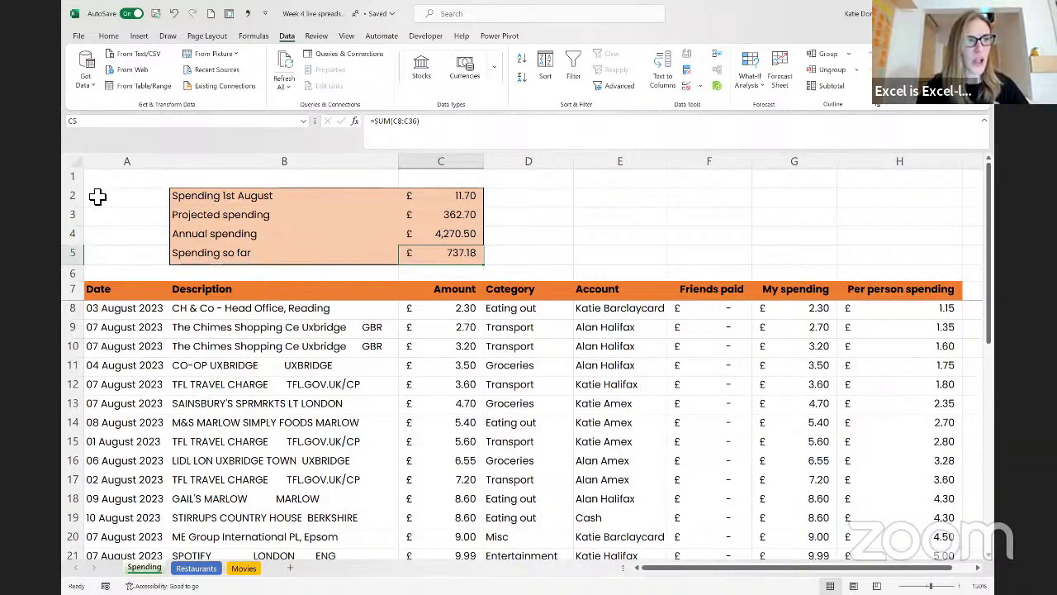
Step: Delete rows 1 to 6, which hold the spending summary above the transaction list
{"action": "left_click_drag", "start_coordinate": [80, 180], "coordinate": [88, 275]}
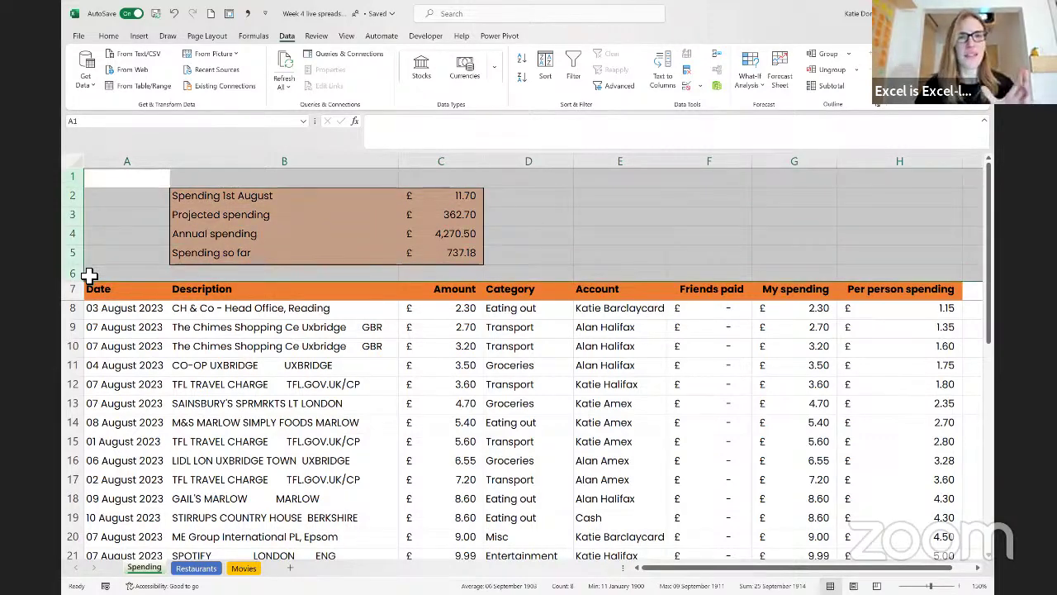
{"action": "right_click", "coordinate": [77, 236]}
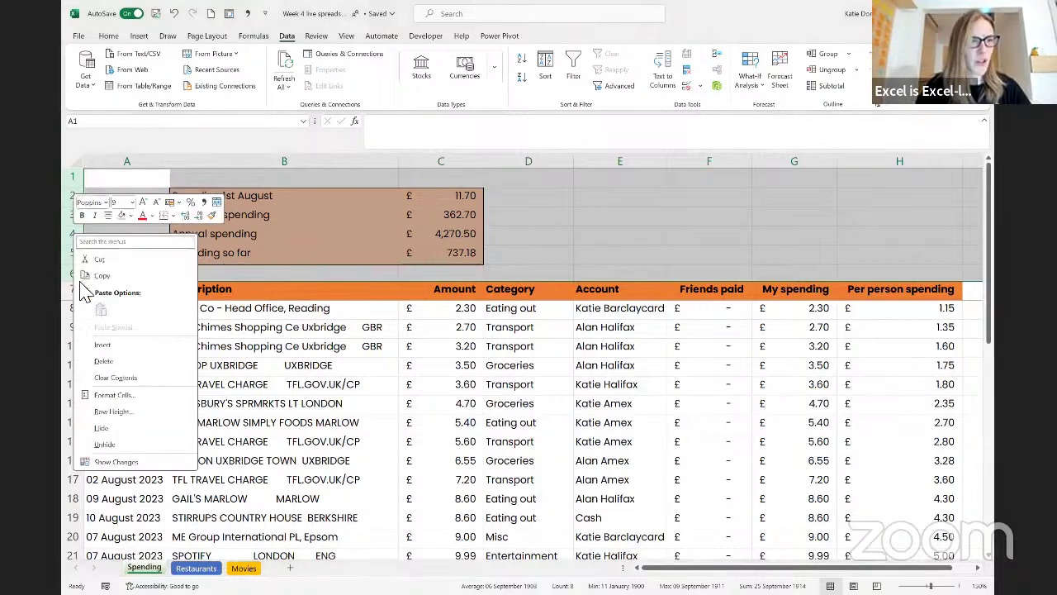
{"action": "left_click", "coordinate": [122, 365]}
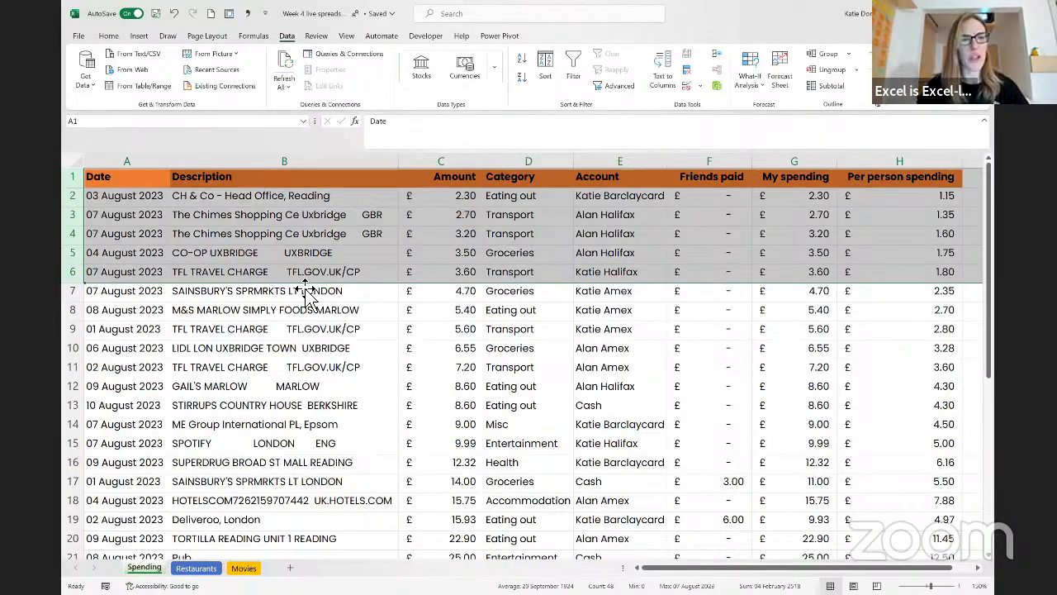
Step: Sort the transaction list by Date from oldest to newest and check the dates
{"action": "left_click", "coordinate": [369, 183]}
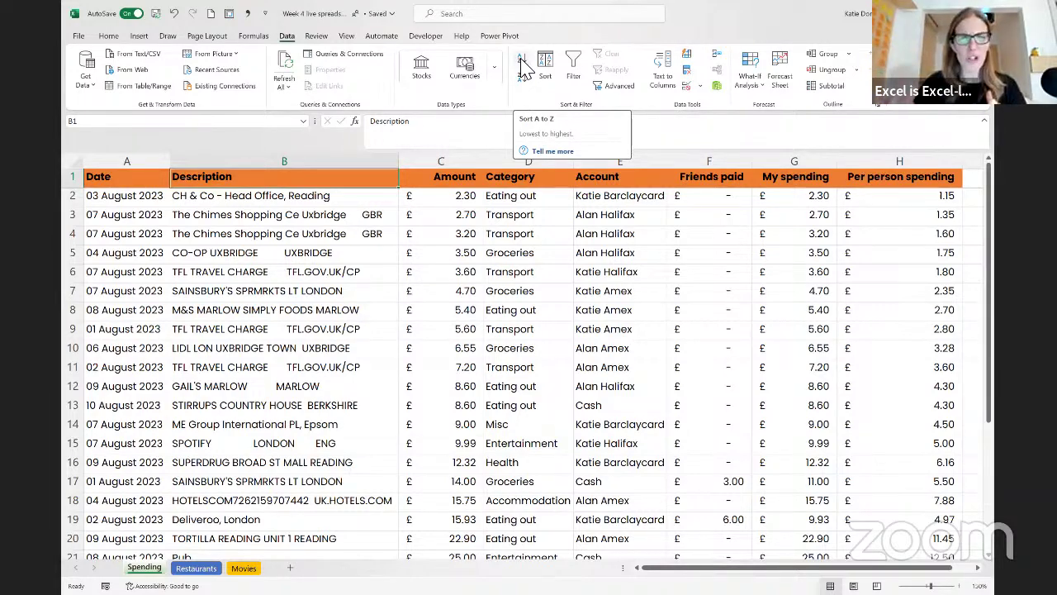
{"action": "left_click", "coordinate": [142, 182]}
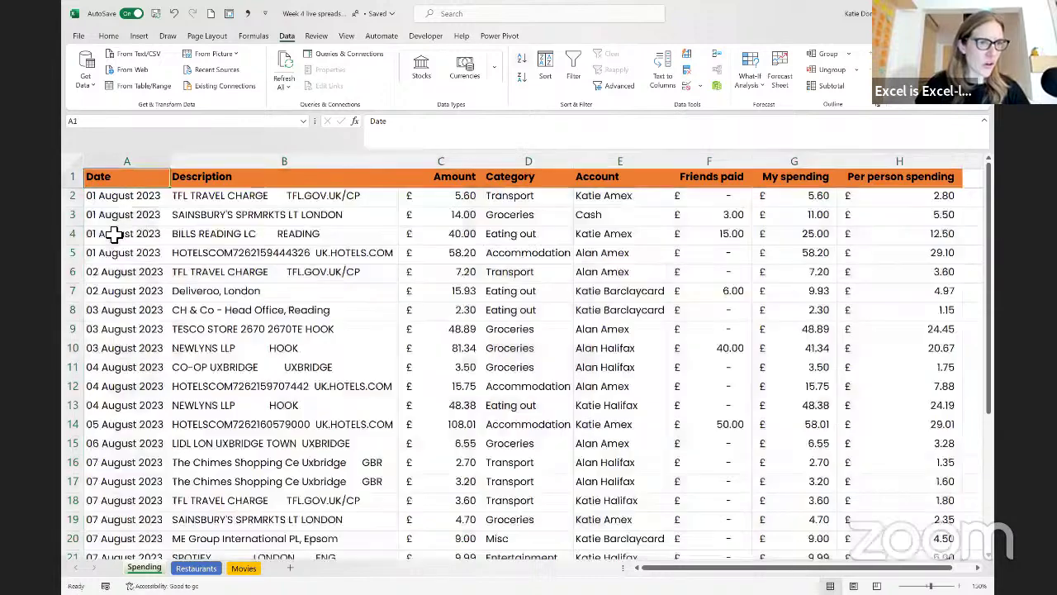
{"action": "left_click", "coordinate": [110, 273]}
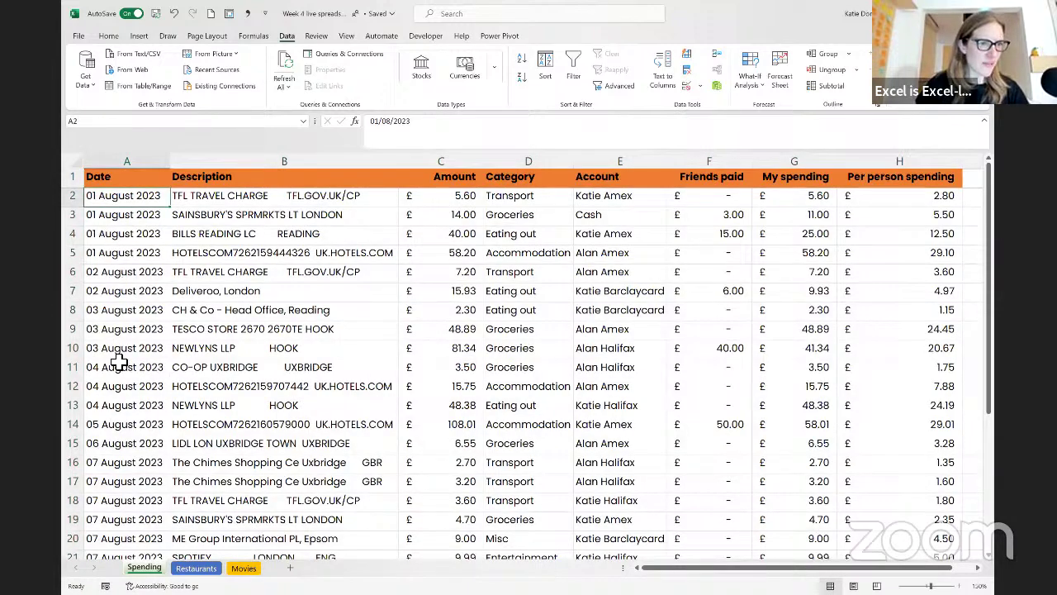
{"action": "left_click", "coordinate": [122, 368]}
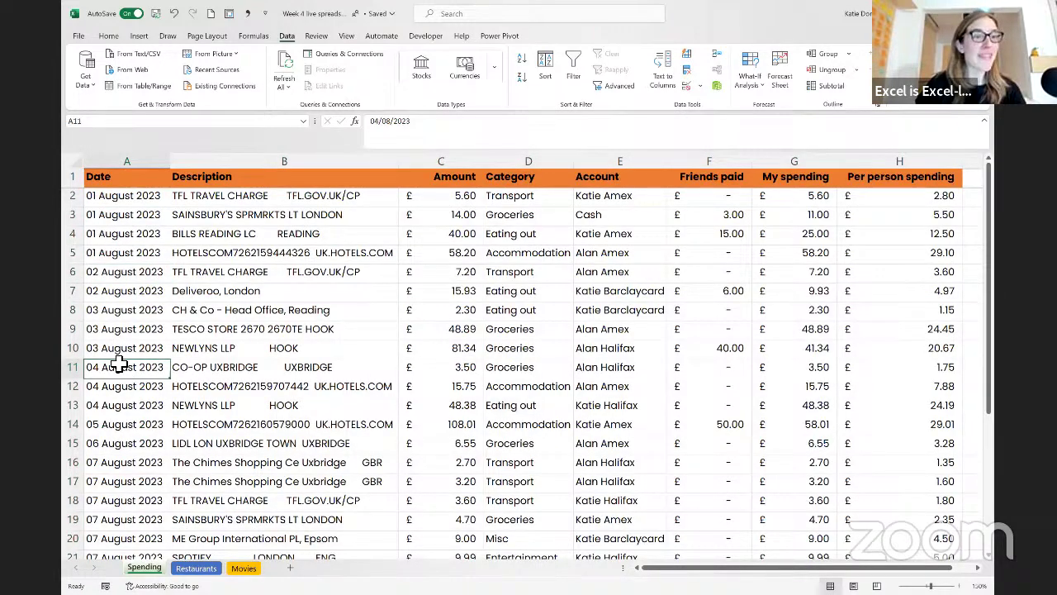
{"action": "scroll", "coordinate": [120, 366], "scroll_direction": "down", "scroll_amount": 2}
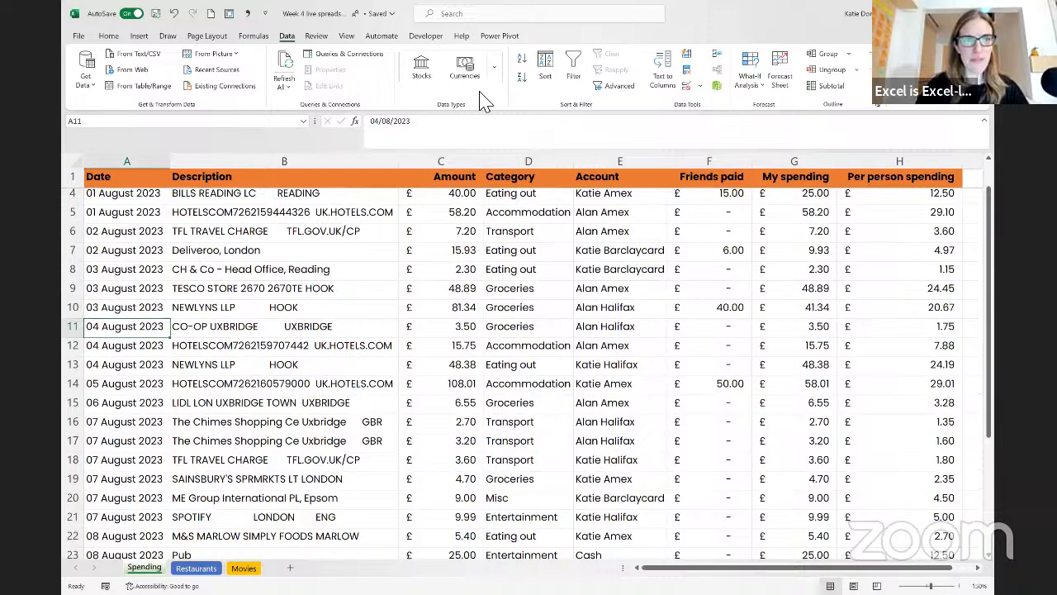
Step: Sort the transaction list by Date from newest to oldest
{"action": "scroll", "coordinate": [149, 178], "scroll_direction": "up", "scroll_amount": 2}
{"action": "left_click", "coordinate": [149, 177]}
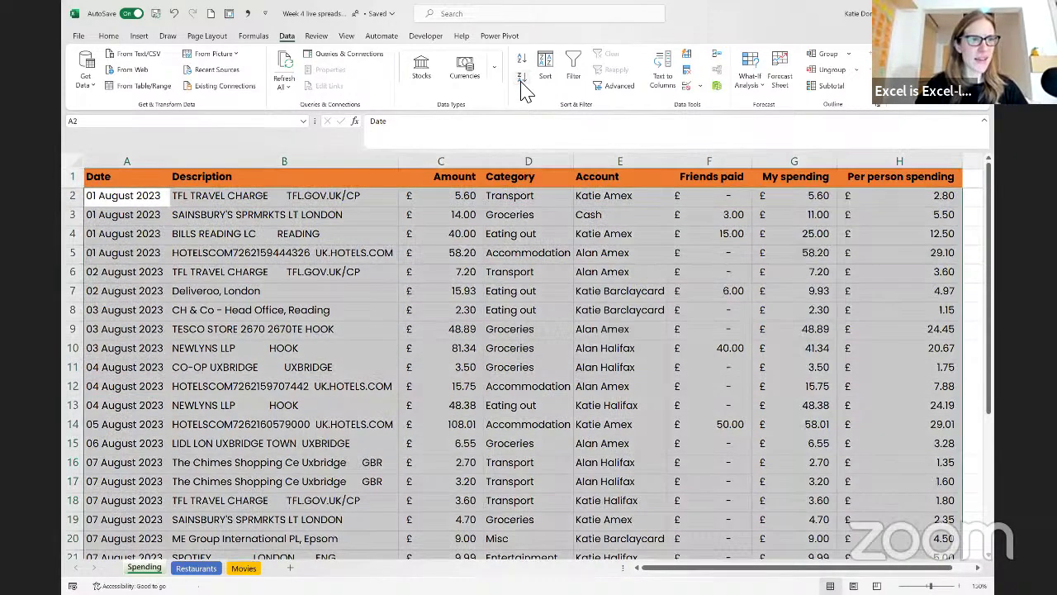
{"action": "left_click", "coordinate": [521, 80]}
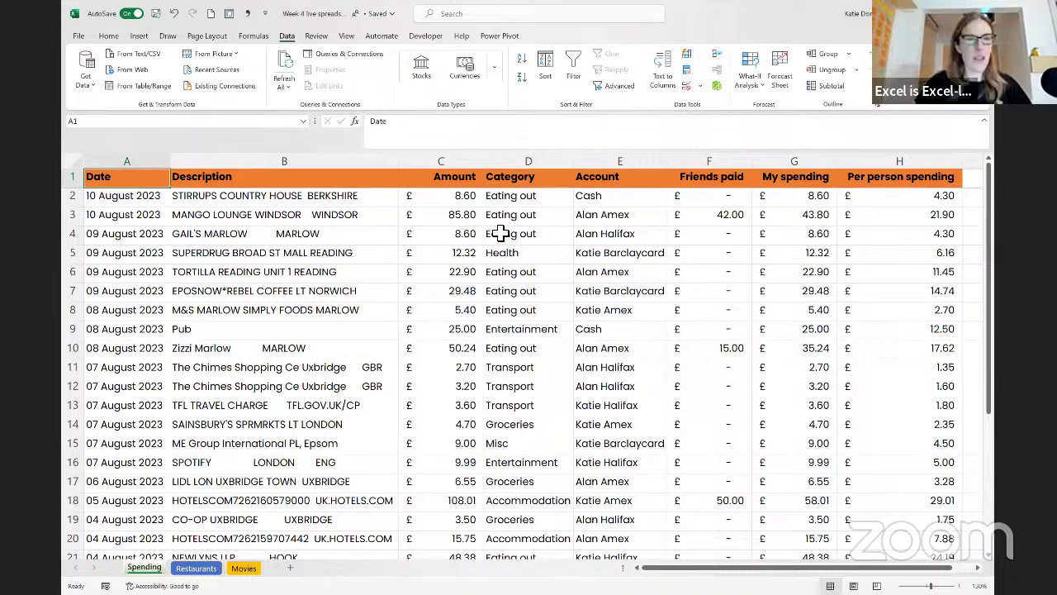
Step: Sort the transaction list by Category from A to Z and review the Accommodation and Eating out groups
{"action": "left_click", "coordinate": [533, 181]}
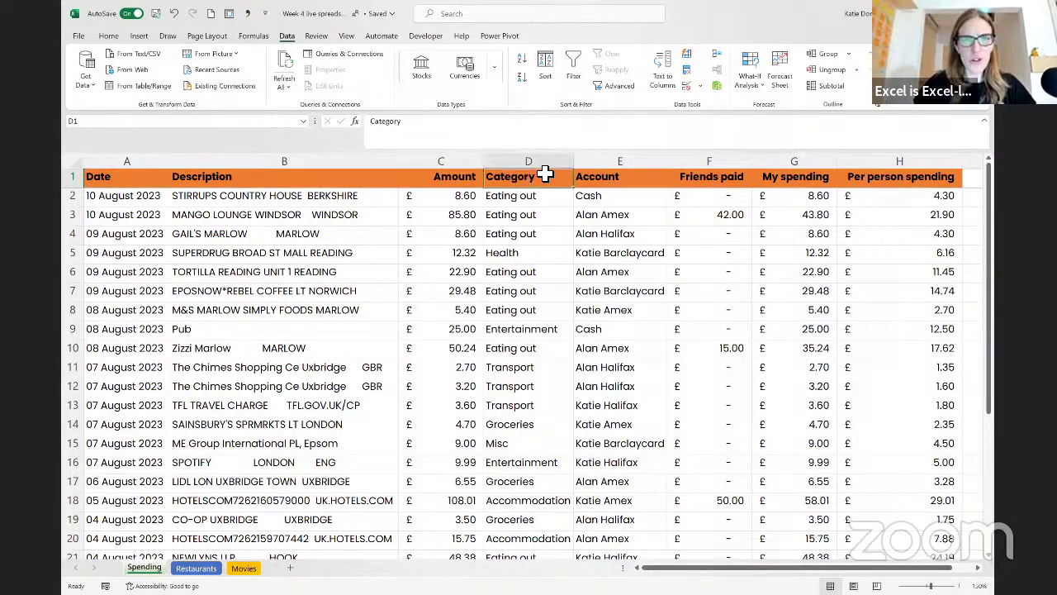
{"action": "left_click", "coordinate": [522, 64]}
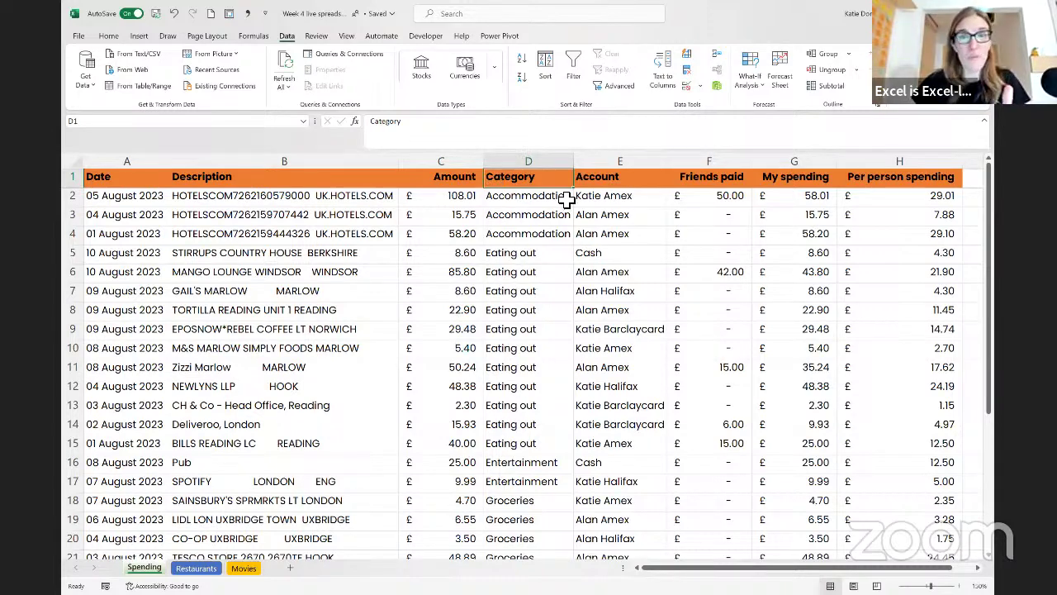
{"action": "key", "text": "Down"}
{"action": "left_click_drag", "start_coordinate": [389, 199], "coordinate": [478, 254]}
{"action": "left_click", "coordinate": [358, 258]}
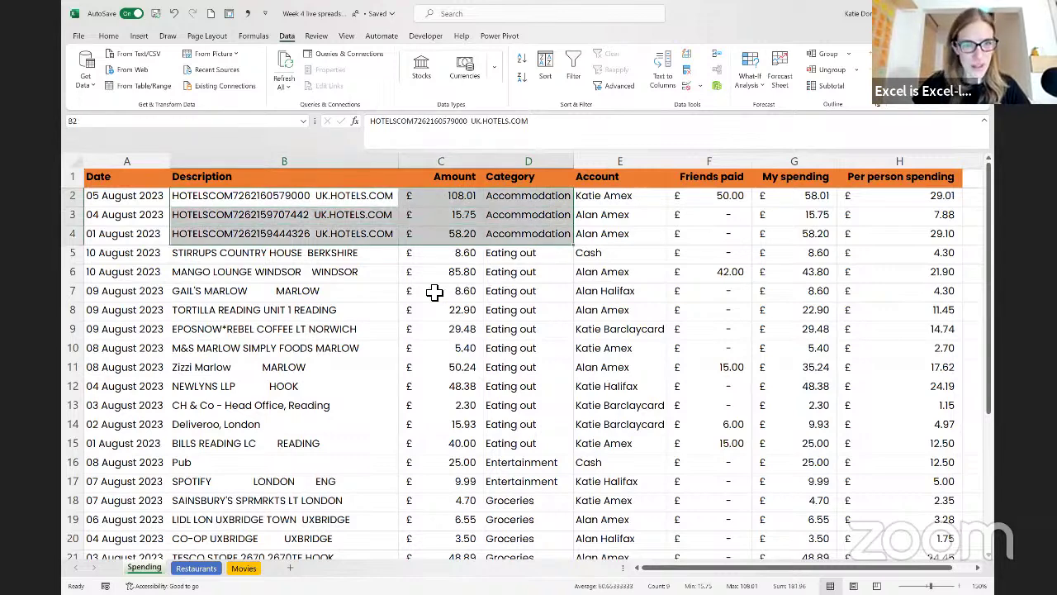
{"action": "left_click", "coordinate": [551, 446], "text": "shift"}
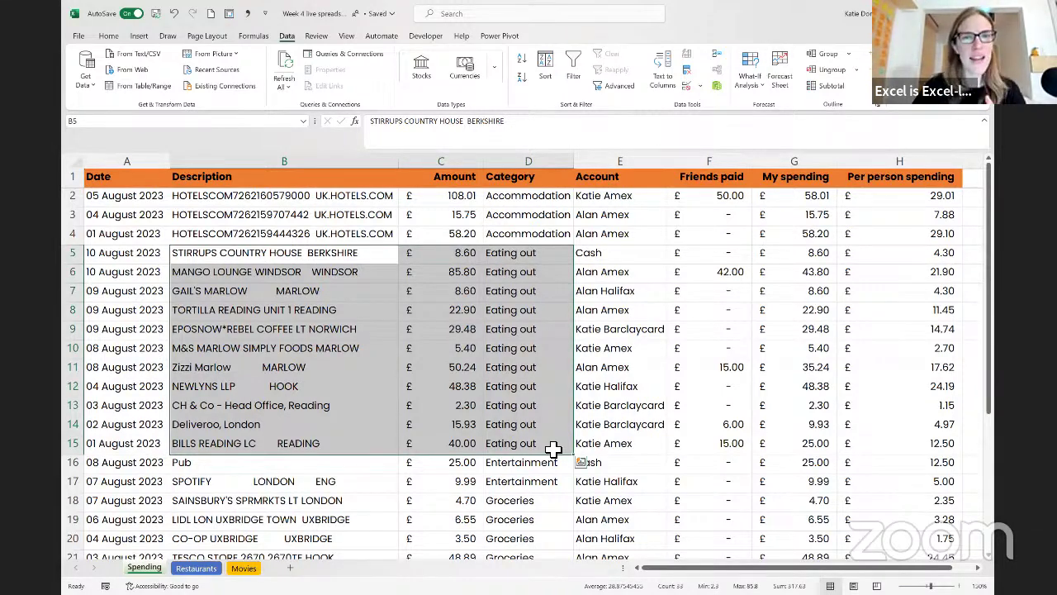
Step: Apply a custom sort on the Category column's cell values in A to Z order
{"action": "left_click", "coordinate": [512, 177]}
{"action": "left_click", "coordinate": [547, 73]}
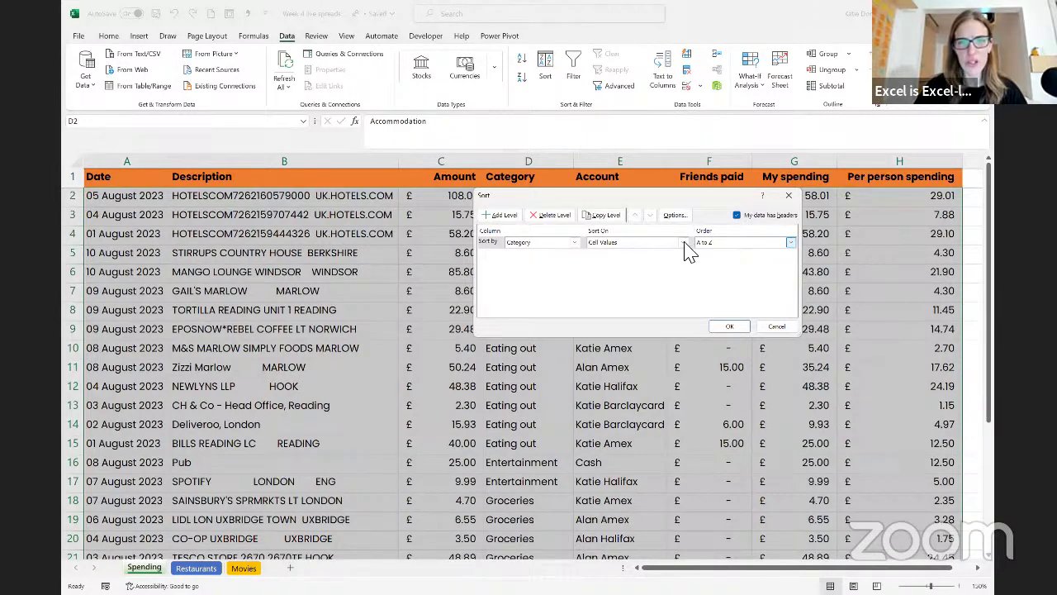
{"action": "left_click", "coordinate": [726, 329]}
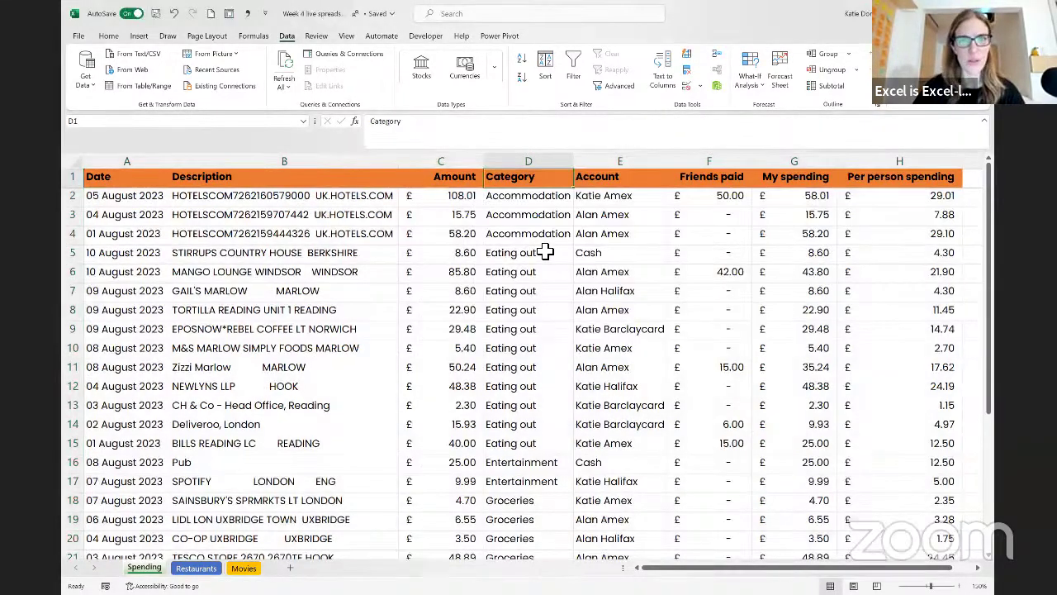
Step: Add a second sort level on My spending from Largest to Smallest beneath the Category level, keeping Category in A to Z order
{"action": "left_click", "coordinate": [545, 72]}
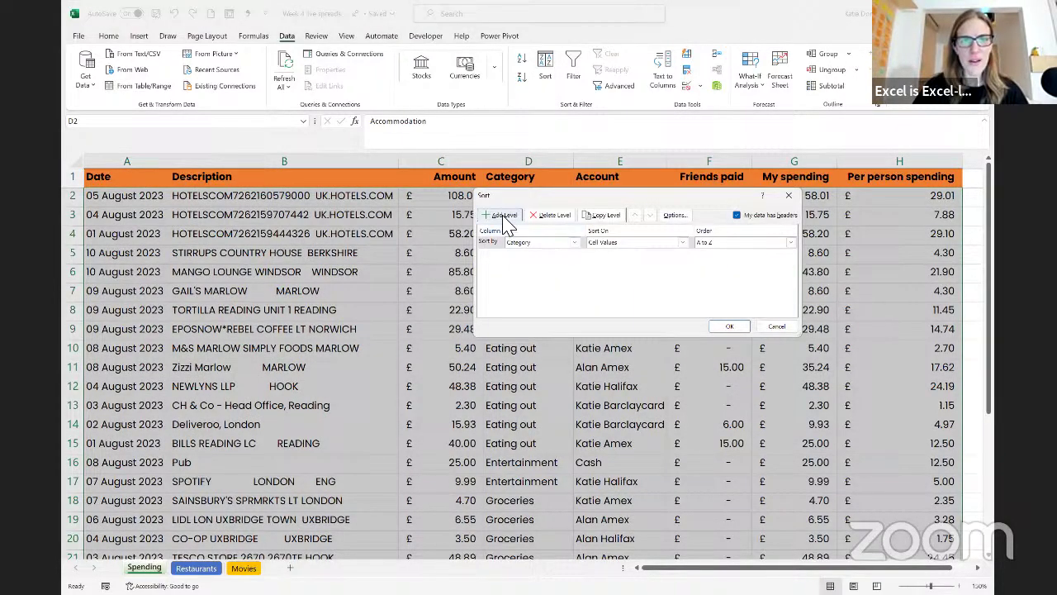
{"action": "left_click", "coordinate": [504, 216]}
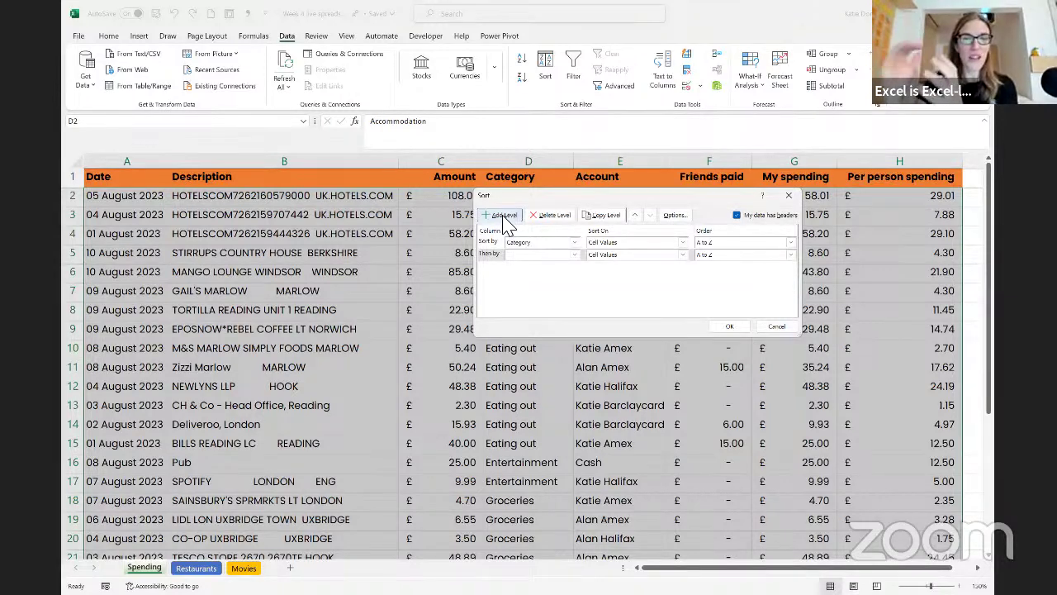
{"action": "left_click", "coordinate": [576, 255]}
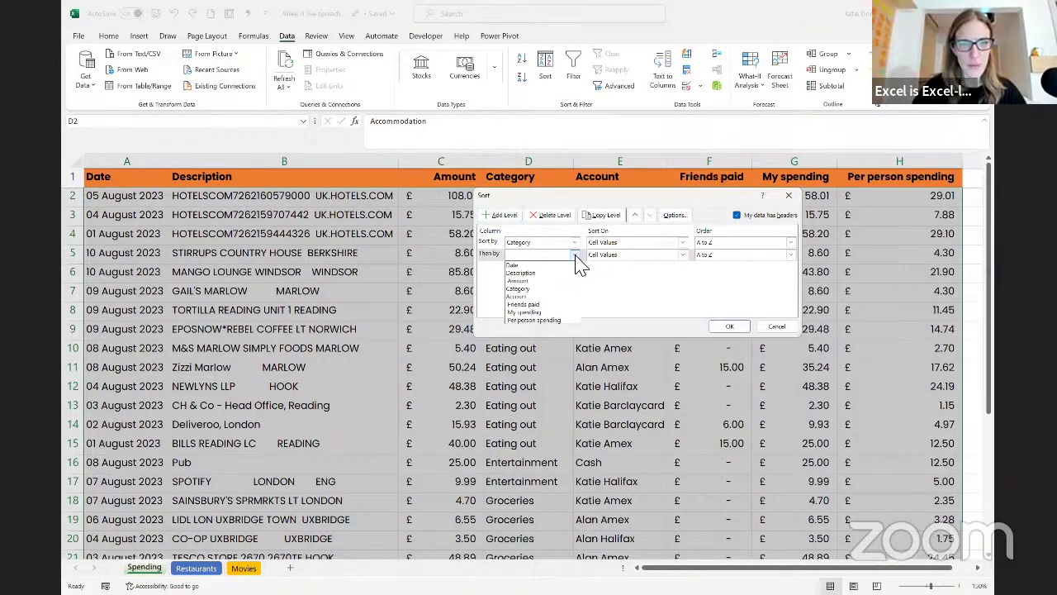
{"action": "left_click", "coordinate": [543, 314]}
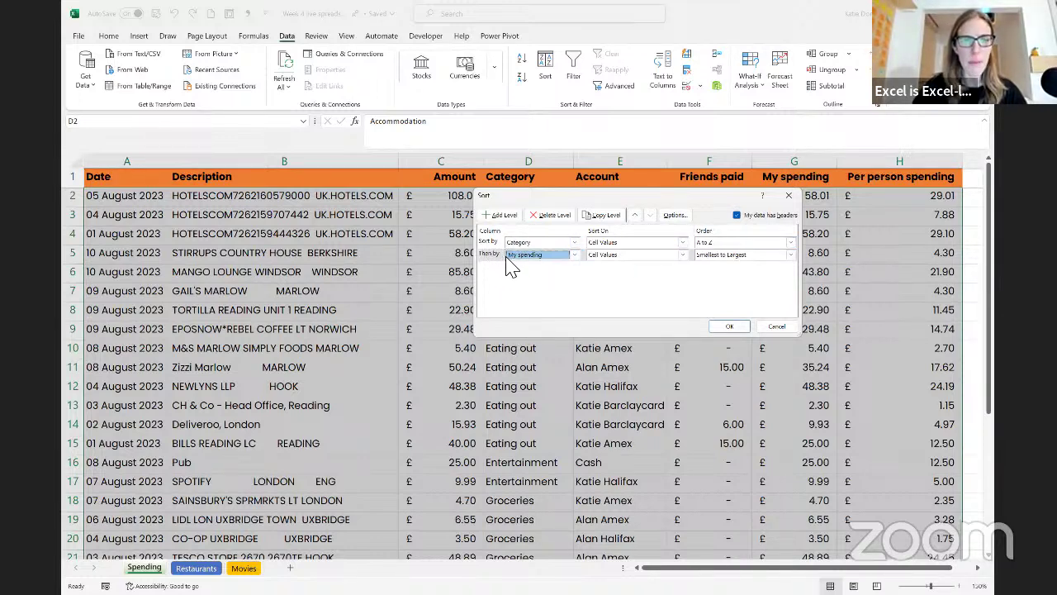
{"action": "left_click", "coordinate": [788, 256]}
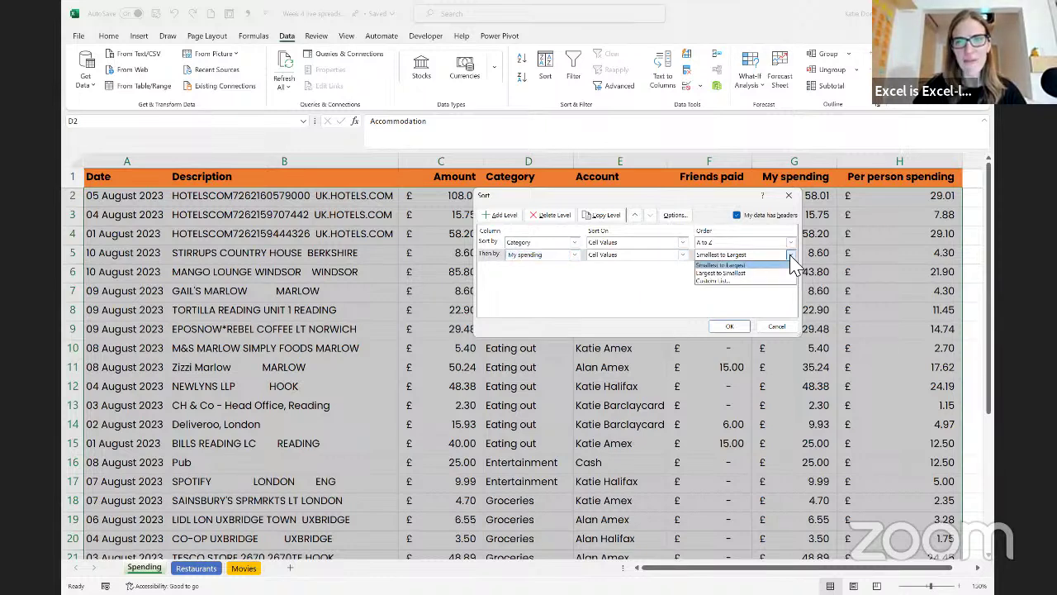
{"action": "left_click", "coordinate": [744, 276]}
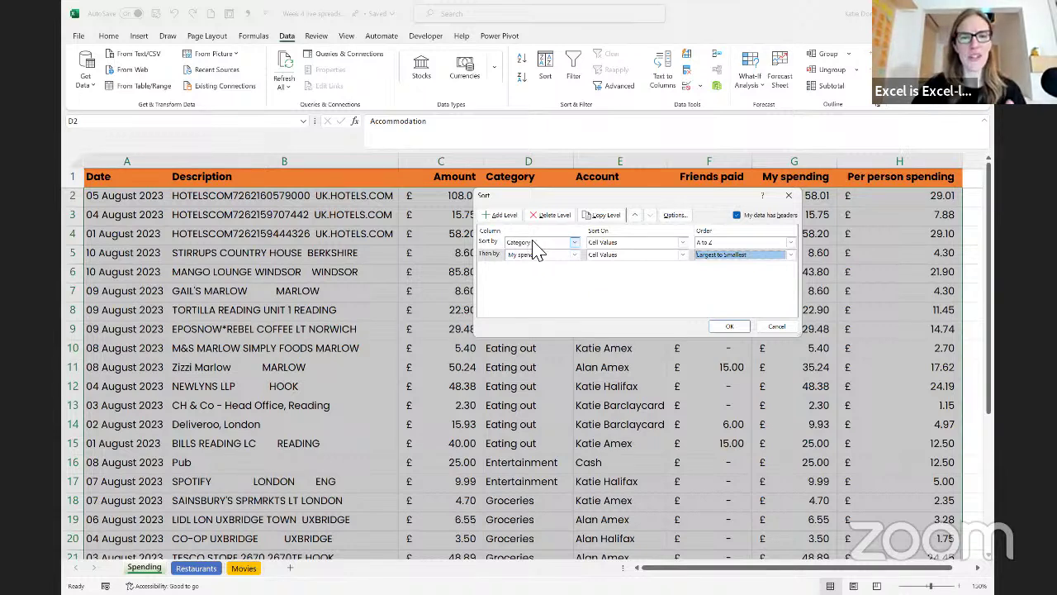
{"action": "left_click", "coordinate": [791, 243]}
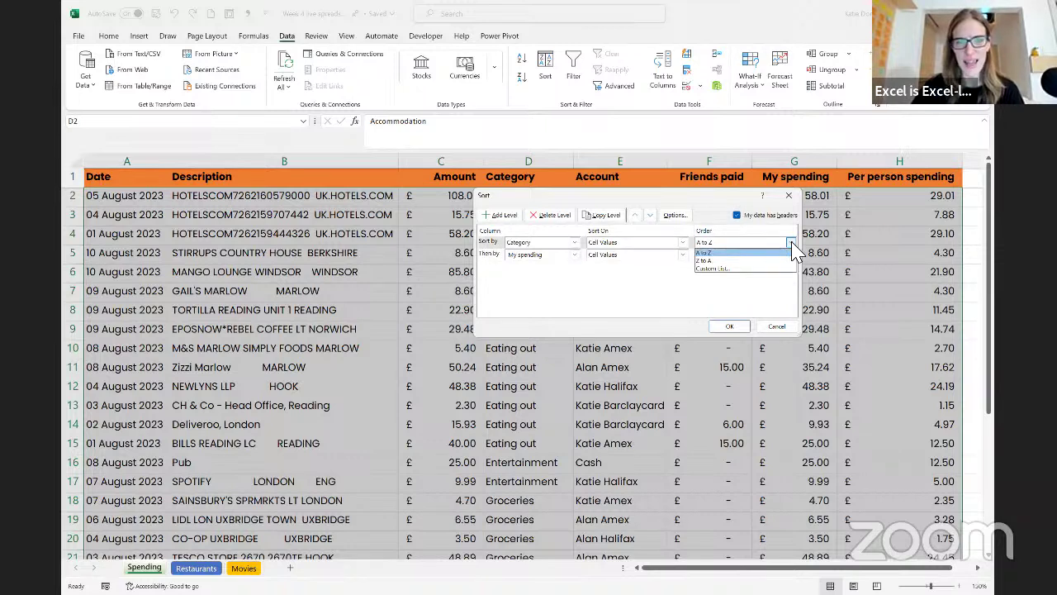
{"action": "left_click", "coordinate": [784, 252]}
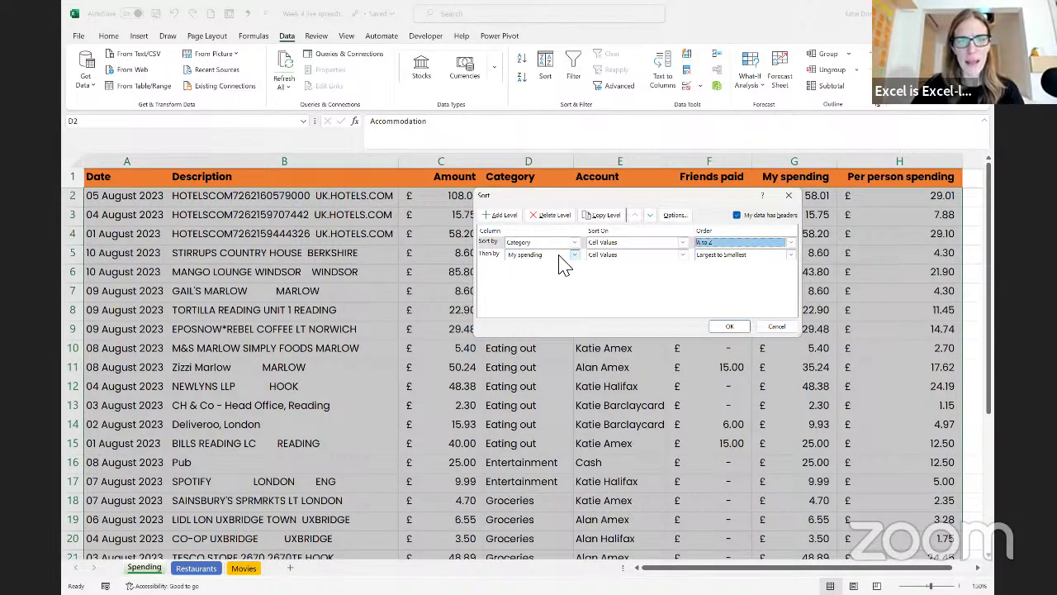
{"action": "left_click", "coordinate": [792, 256]}
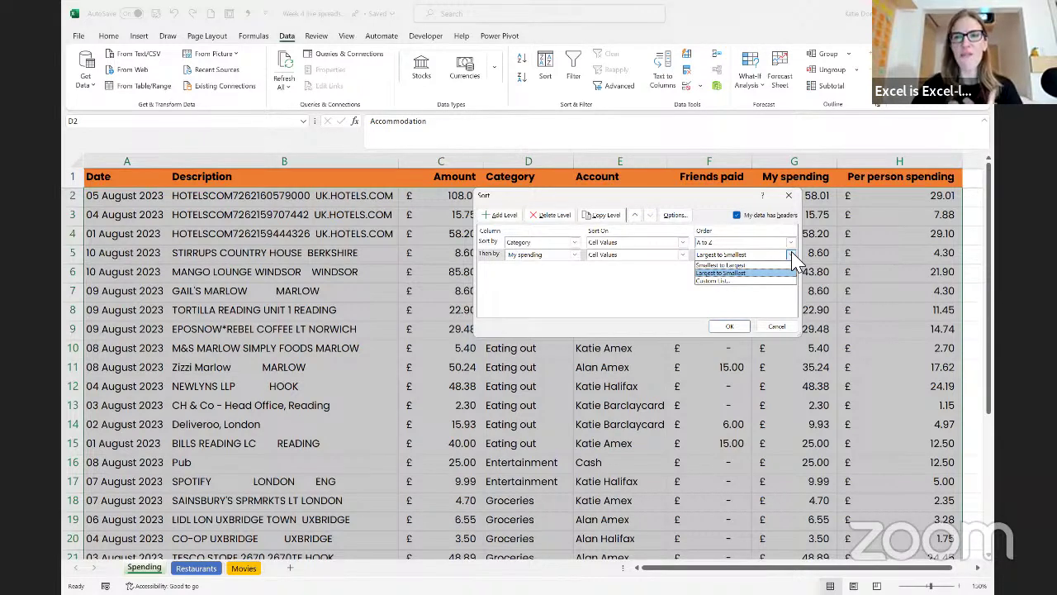
{"action": "left_click", "coordinate": [792, 255]}
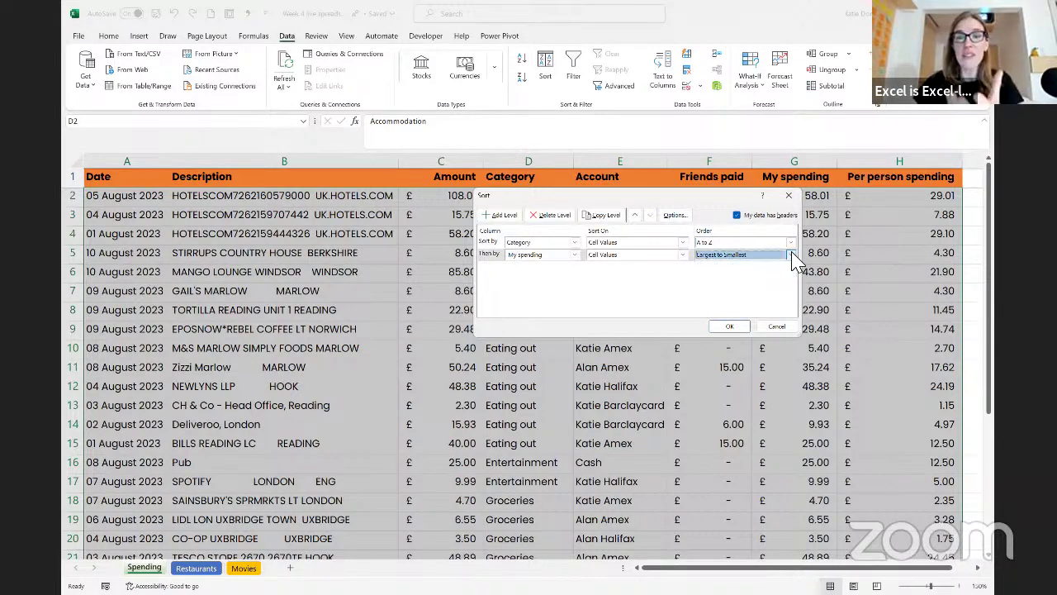
Step: Add a third sort level on Date from Oldest to Newest, and delete that level again
{"action": "left_click", "coordinate": [502, 214]}
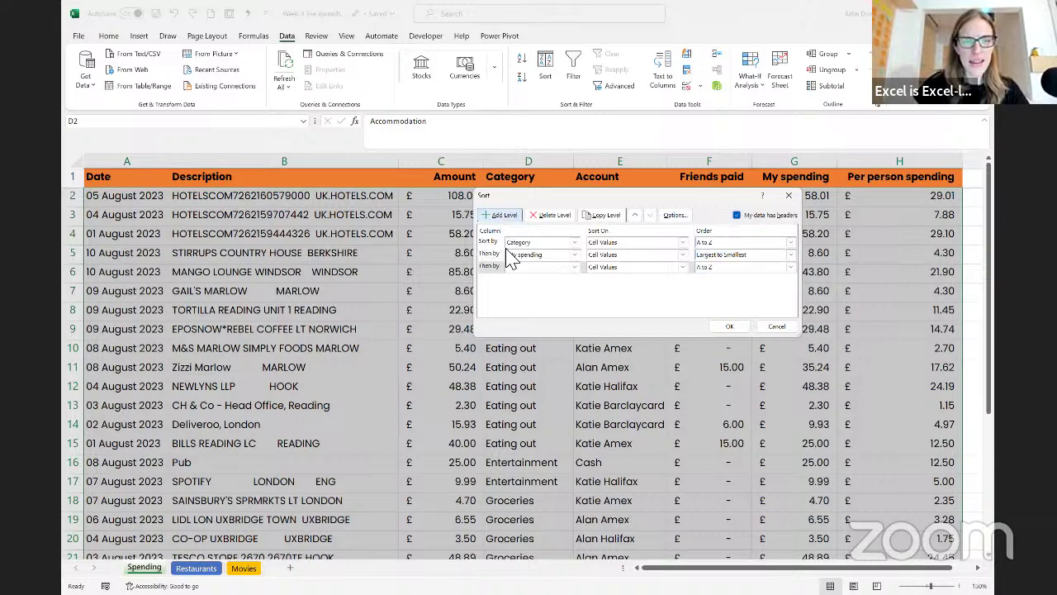
{"action": "left_click", "coordinate": [575, 267]}
{"action": "left_click", "coordinate": [548, 279]}
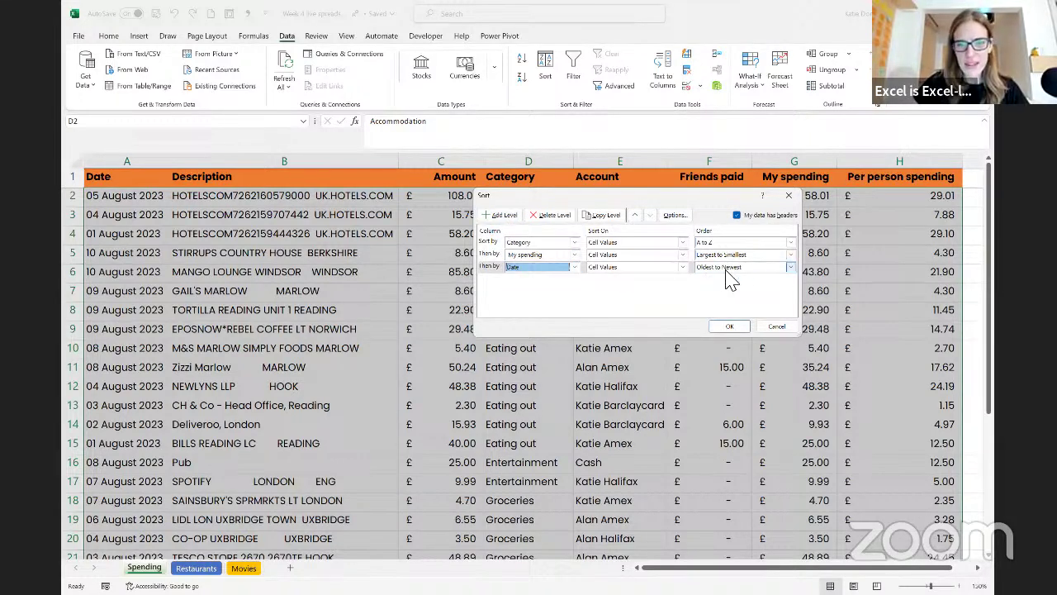
{"action": "left_click", "coordinate": [790, 268]}
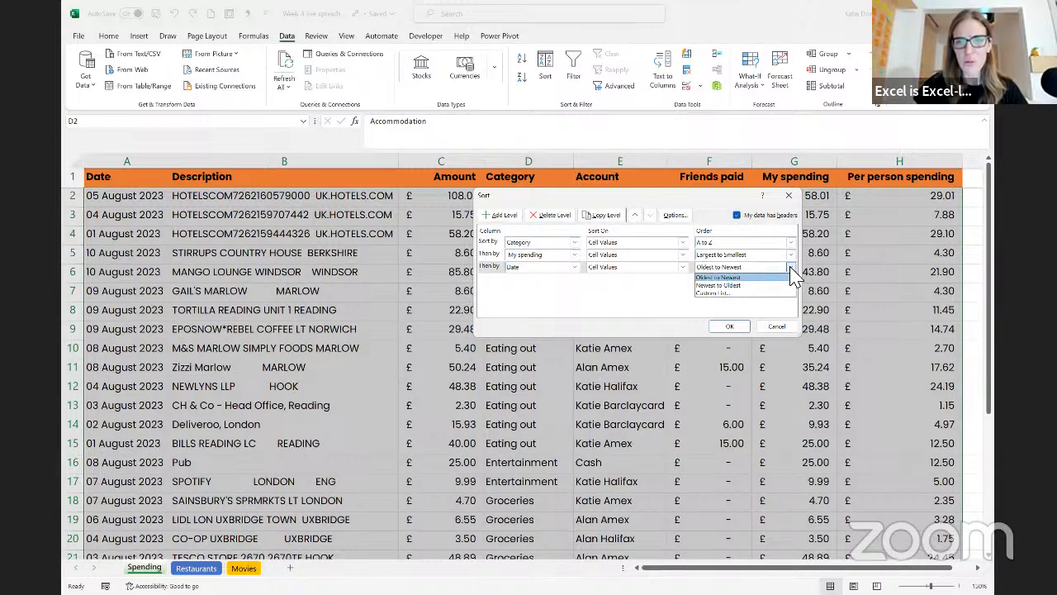
{"action": "left_click", "coordinate": [784, 277]}
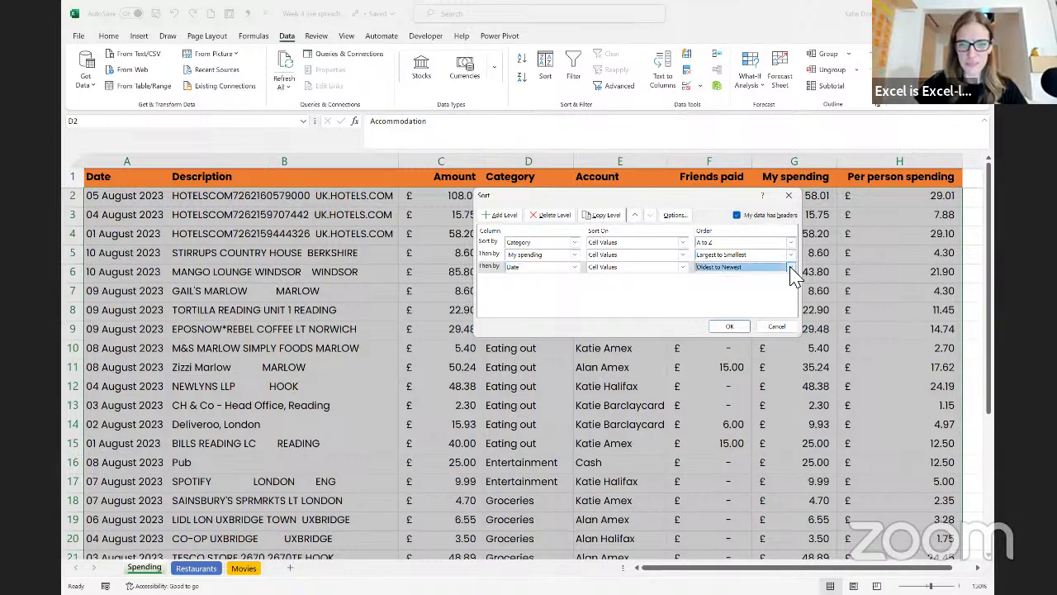
{"action": "left_click", "coordinate": [504, 267]}
{"action": "left_click", "coordinate": [562, 217]}
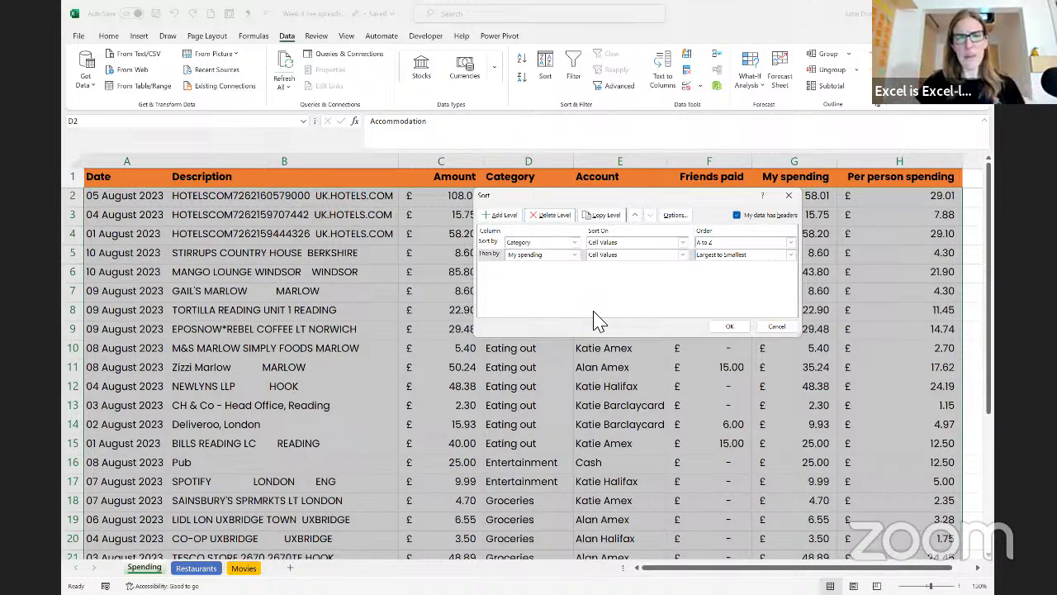
Step: Apply the two-level sort and review My spending within the Accommodation and Eating out groups
{"action": "left_click", "coordinate": [732, 328]}
{"action": "left_click", "coordinate": [545, 195]}
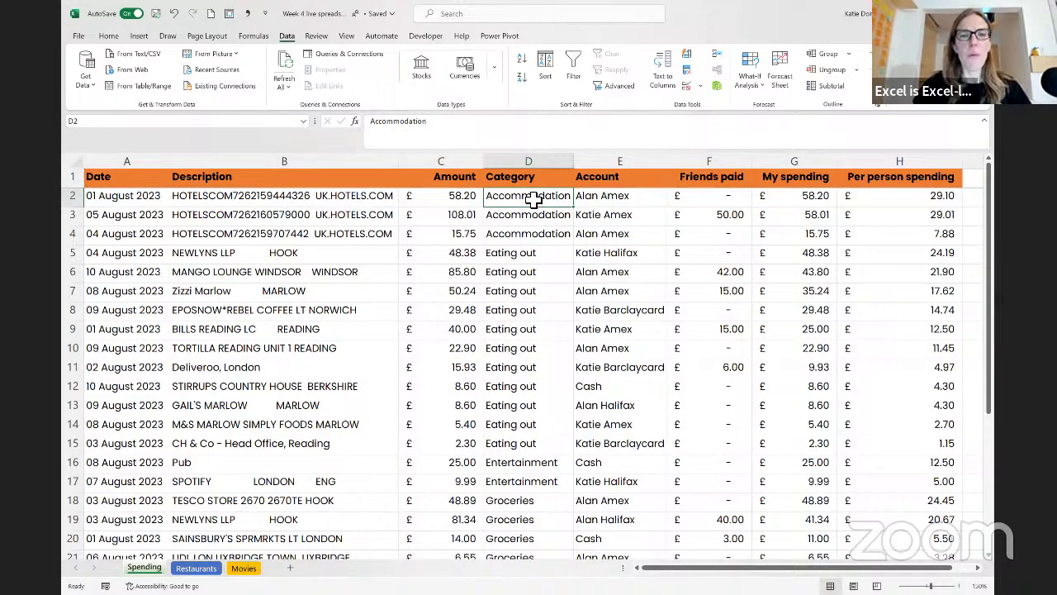
{"action": "left_click_drag", "start_coordinate": [517, 199], "coordinate": [791, 237]}
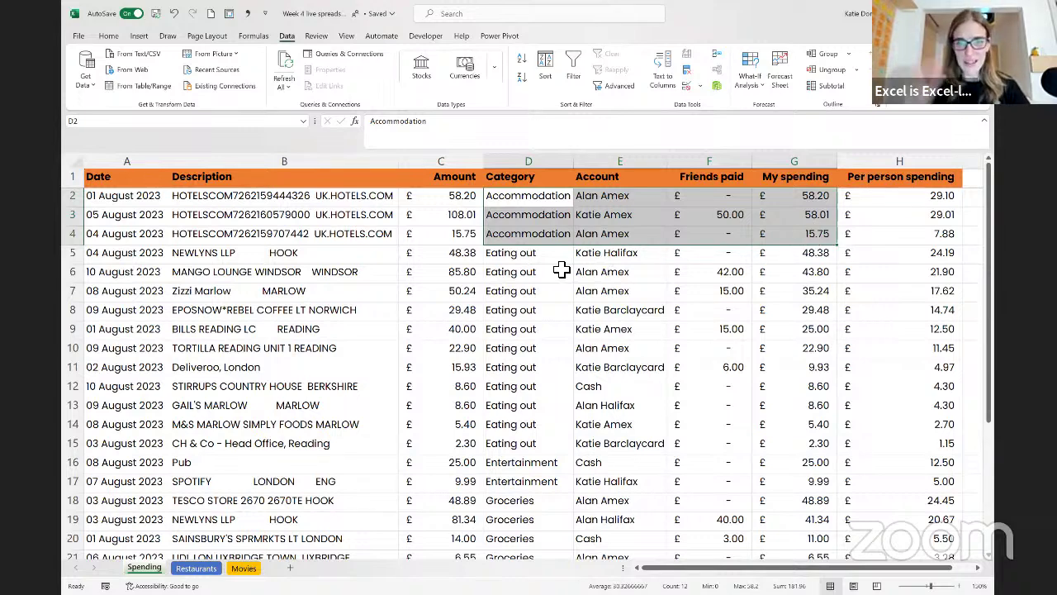
{"action": "left_click_drag", "start_coordinate": [539, 259], "coordinate": [818, 440]}
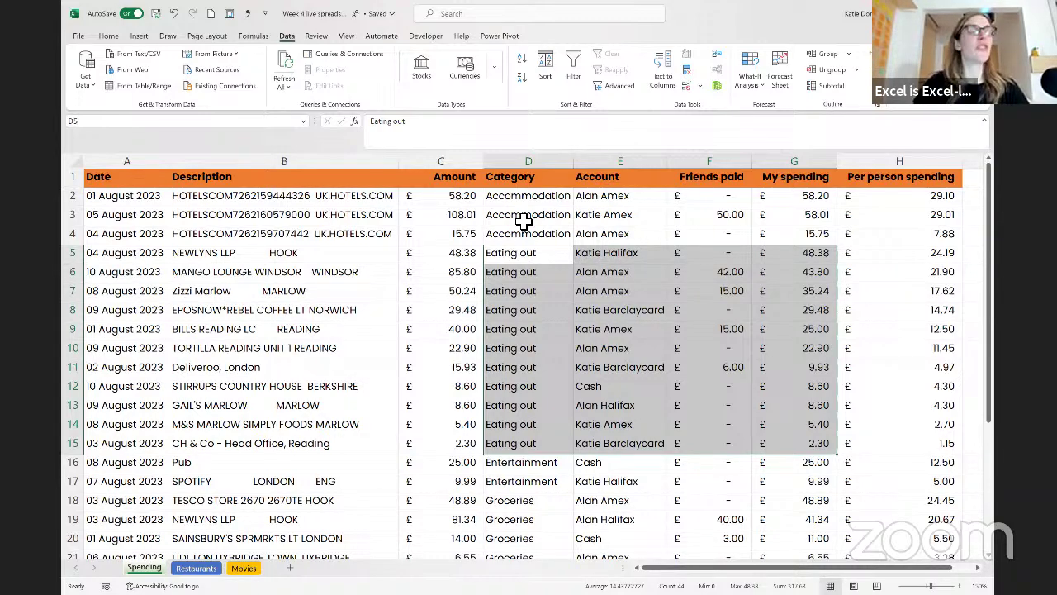
{"action": "left_click", "coordinate": [537, 178]}
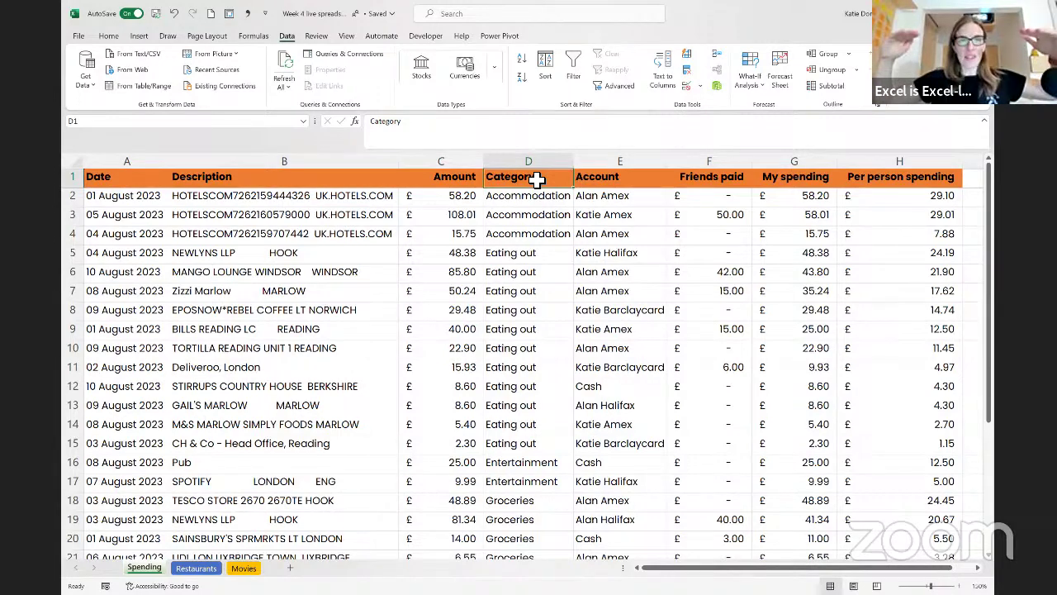
{"action": "left_click", "coordinate": [141, 204]}
{"action": "left_click_drag", "start_coordinate": [347, 201], "coordinate": [892, 198]}
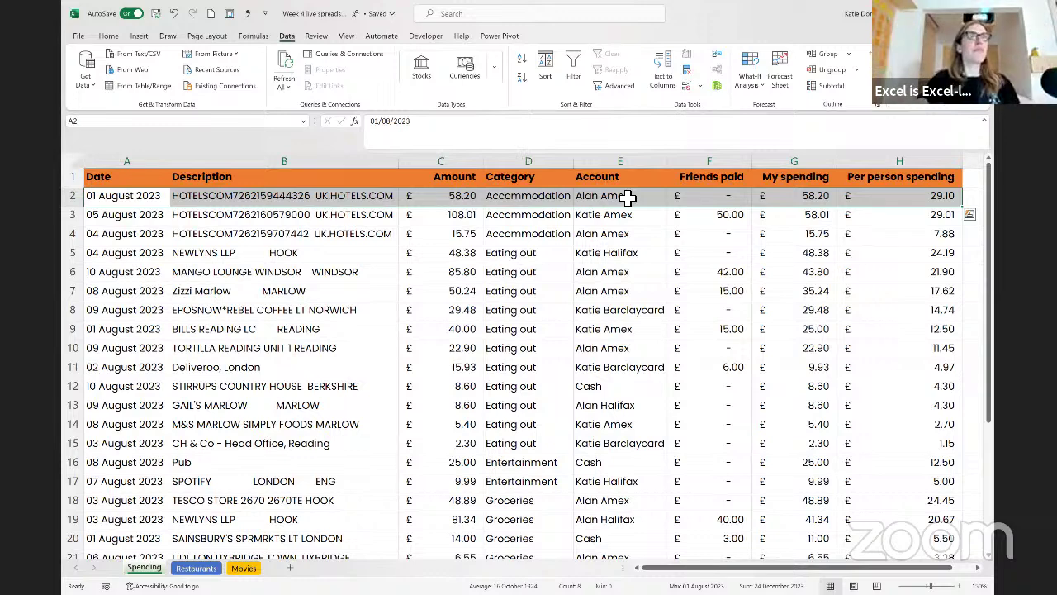
{"action": "left_click", "coordinate": [513, 238]}
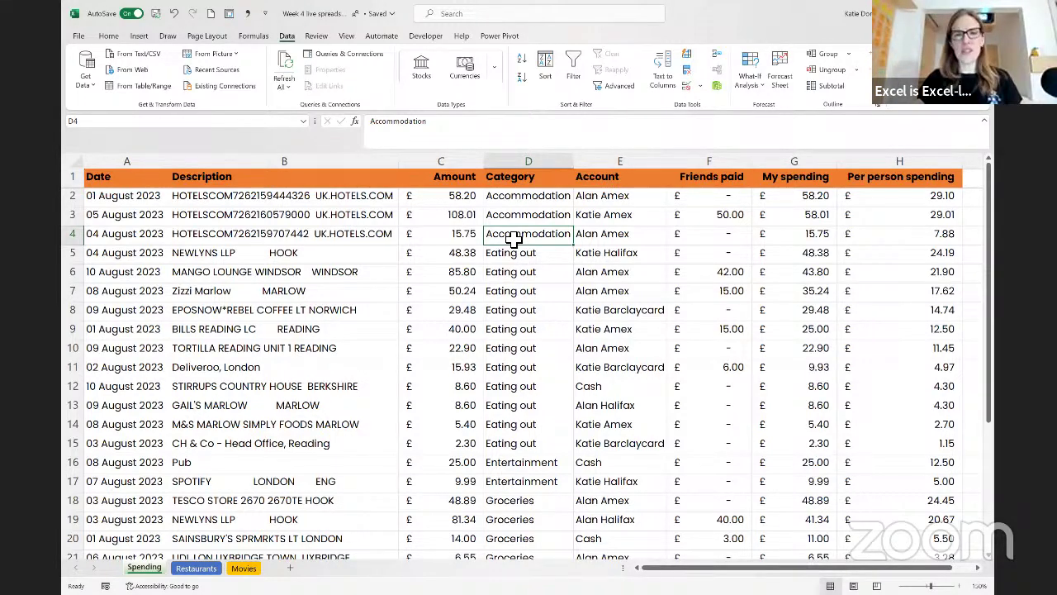
{"action": "left_click", "coordinate": [633, 199]}
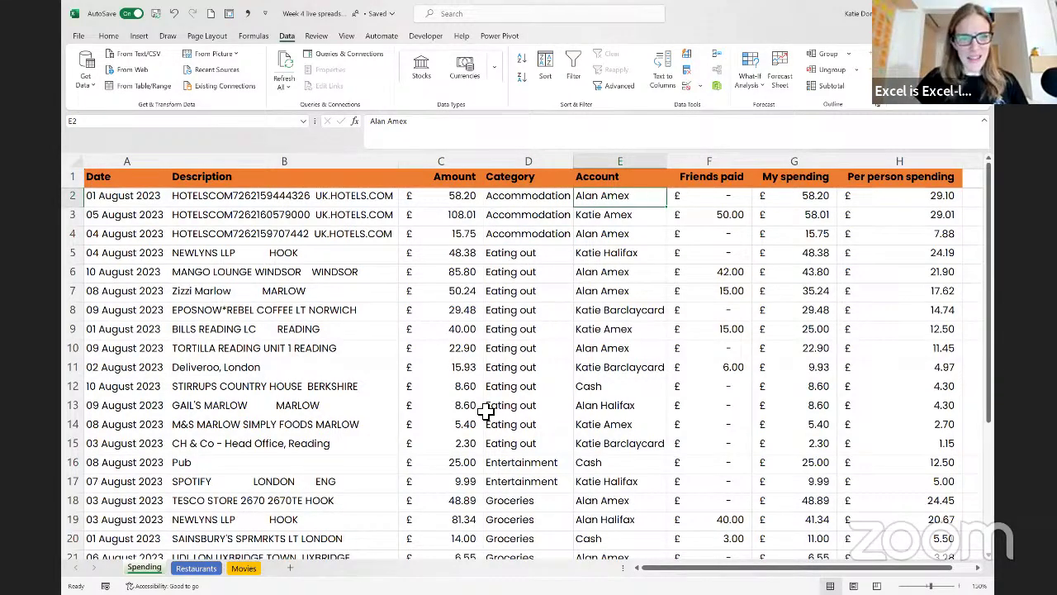
{"action": "left_click", "coordinate": [534, 462]}
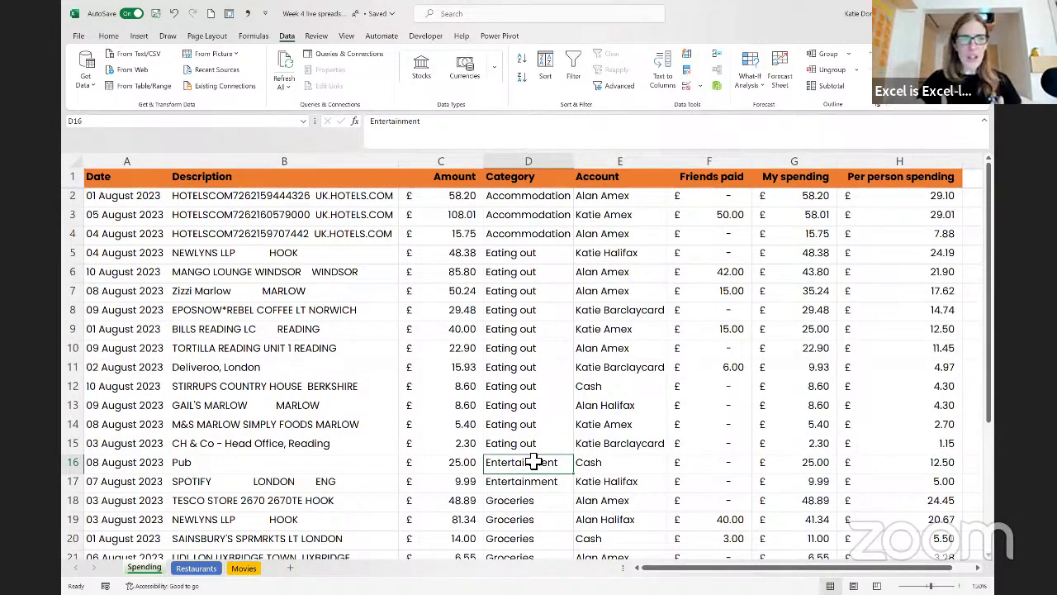
Step: Turn on filtering for the transaction list's header row
{"action": "left_click", "coordinate": [518, 185]}
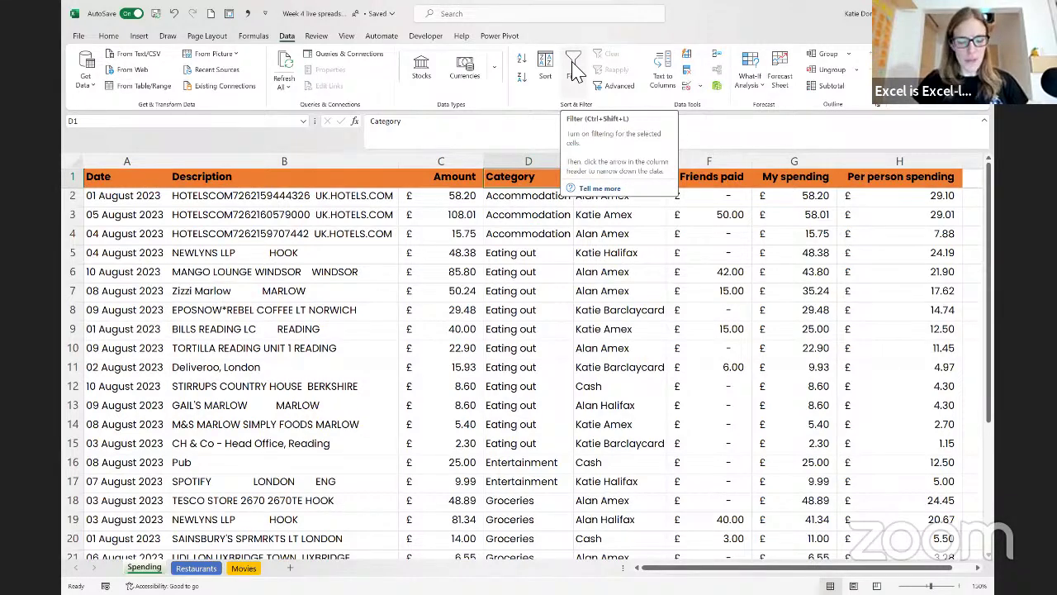
{"action": "left_click", "coordinate": [574, 70]}
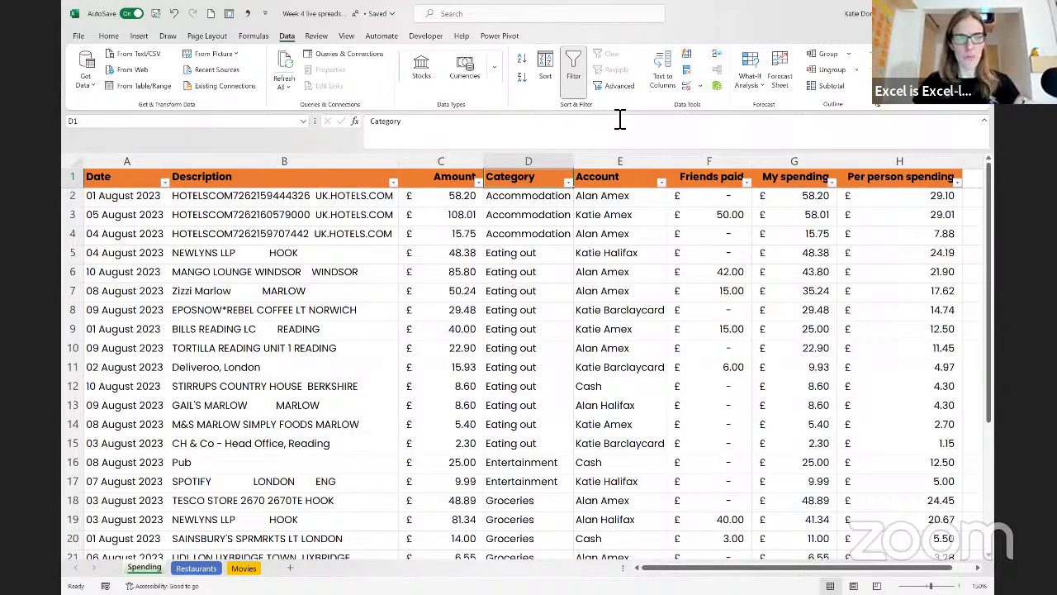
{"action": "left_click", "coordinate": [580, 76]}
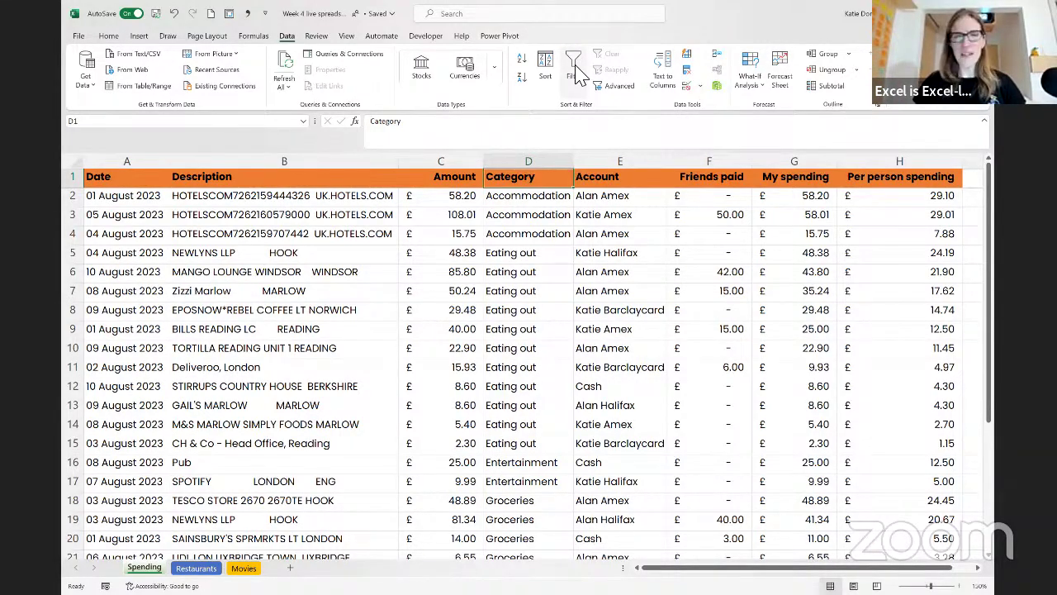
{"action": "left_click", "coordinate": [581, 76]}
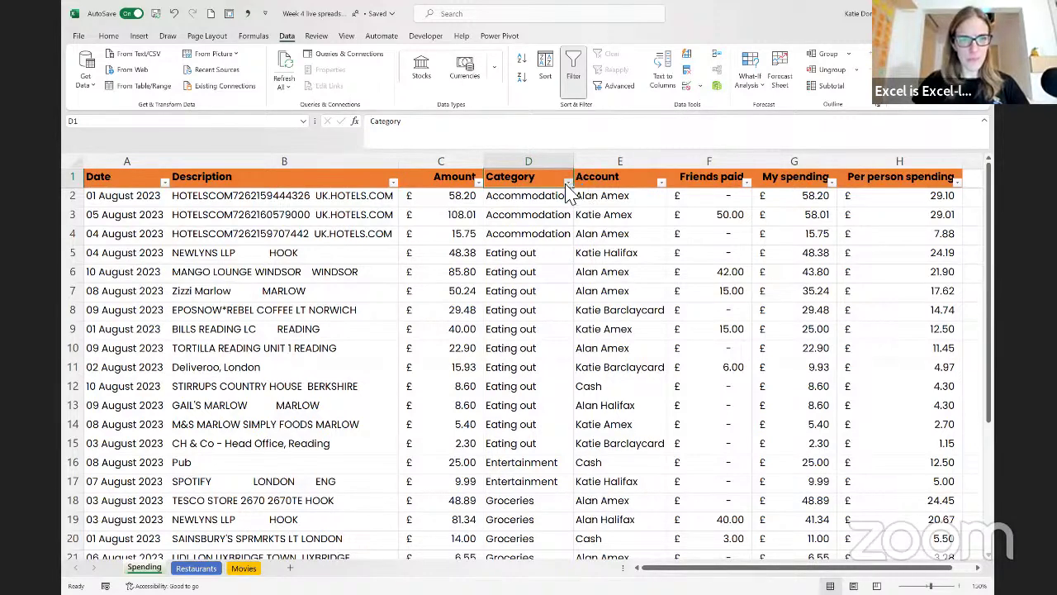
Step: Filter the Category column to show only Groceries, and clear the filter after viewing the rows
{"action": "key", "text": "alt+Down"}
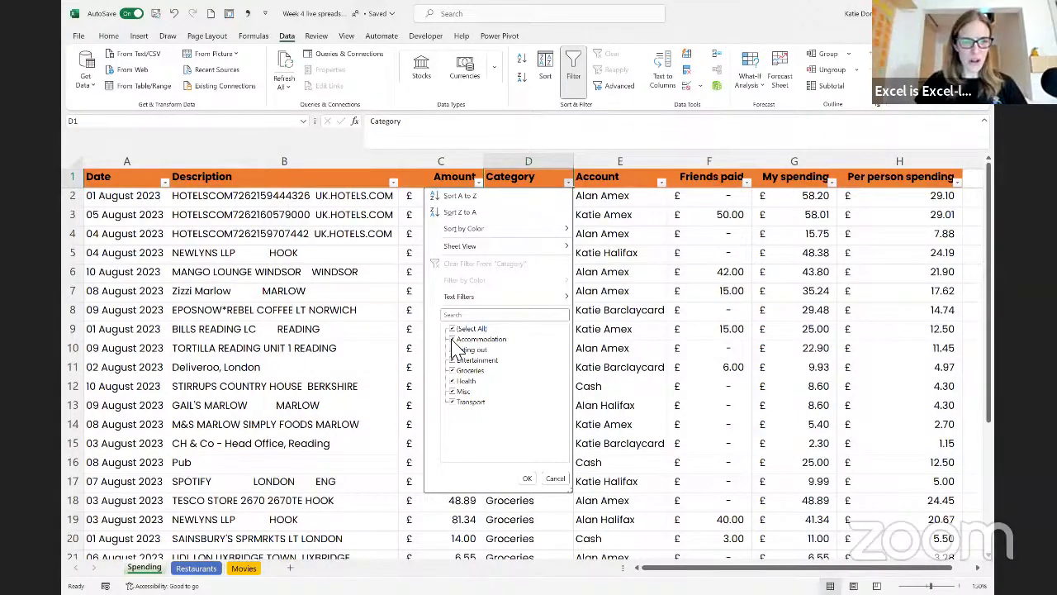
{"action": "left_click", "coordinate": [452, 339]}
{"action": "left_click", "coordinate": [452, 350]}
{"action": "left_click", "coordinate": [453, 361]}
{"action": "left_click", "coordinate": [452, 381]}
{"action": "left_click", "coordinate": [452, 391]}
{"action": "left_click", "coordinate": [452, 403]}
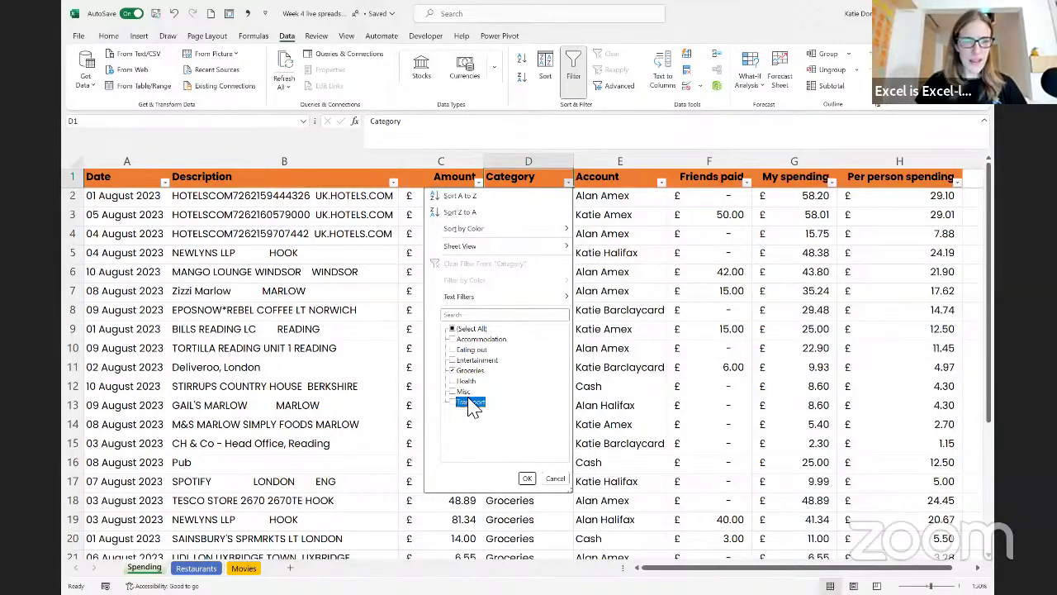
{"action": "left_click", "coordinate": [451, 371]}
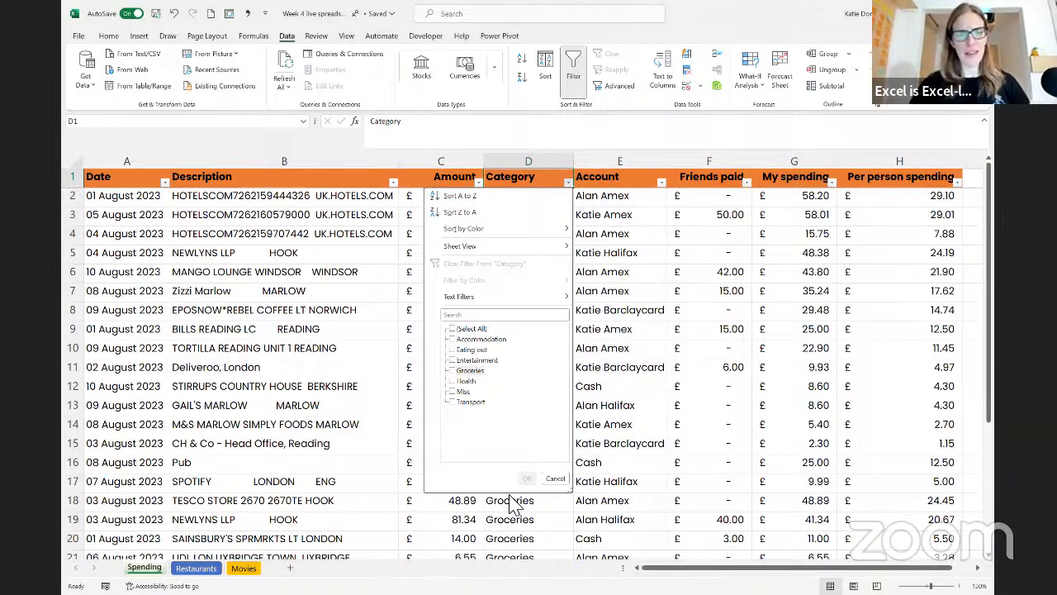
{"action": "left_click", "coordinate": [452, 372]}
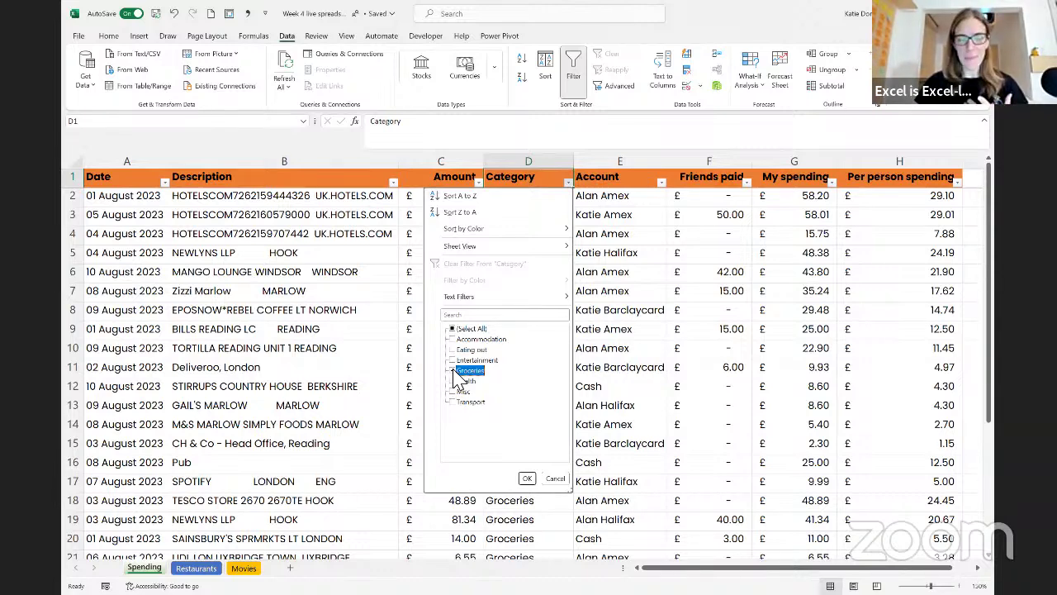
{"action": "left_click", "coordinate": [527, 478]}
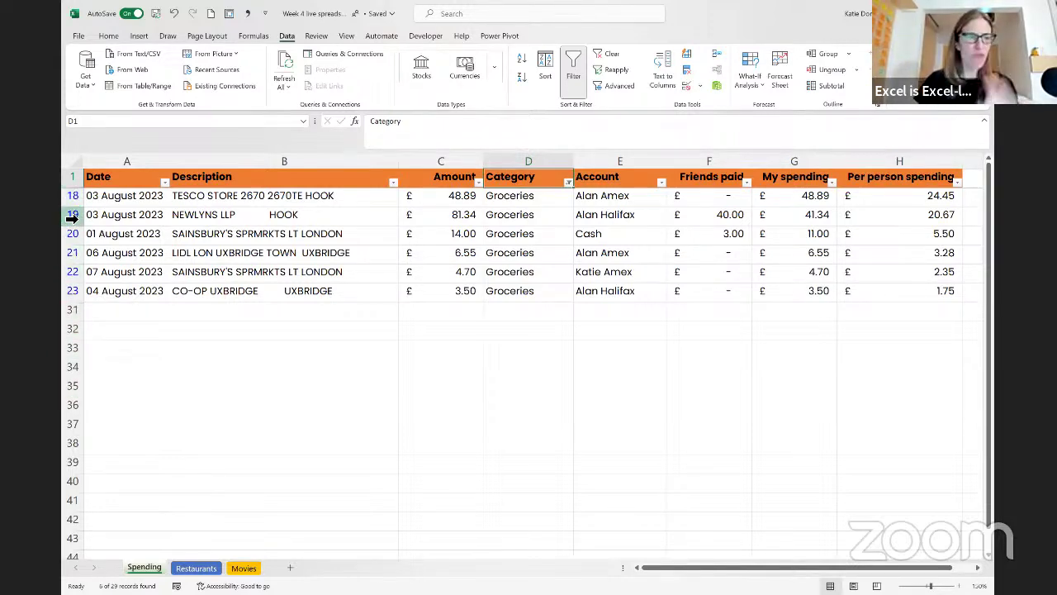
{"action": "left_click", "coordinate": [610, 55]}
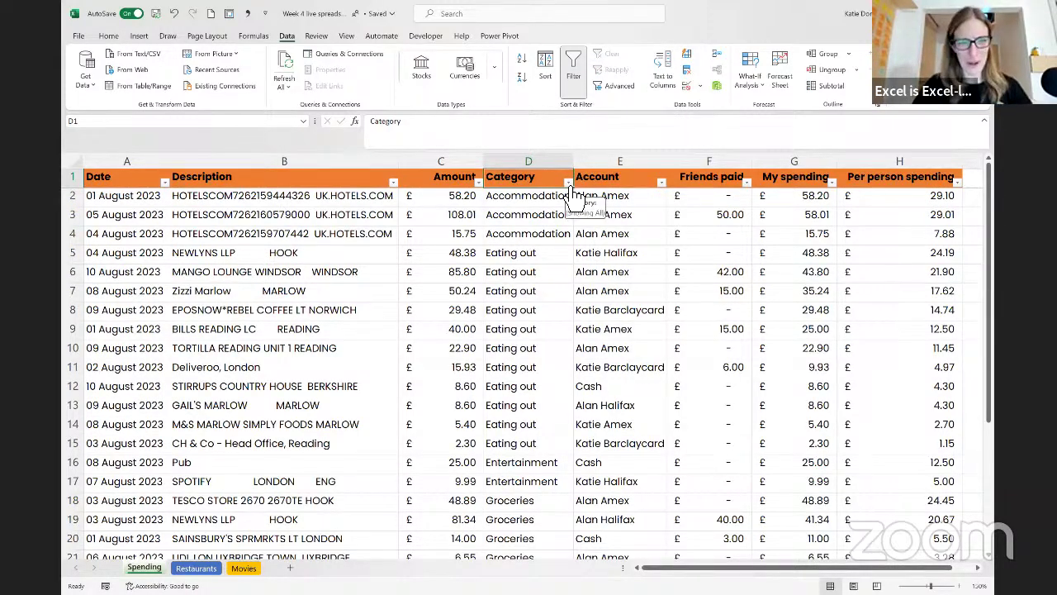
Step: Deselect every entry in the Category filter and show only the Groceries transactions
{"action": "left_click", "coordinate": [569, 181]}
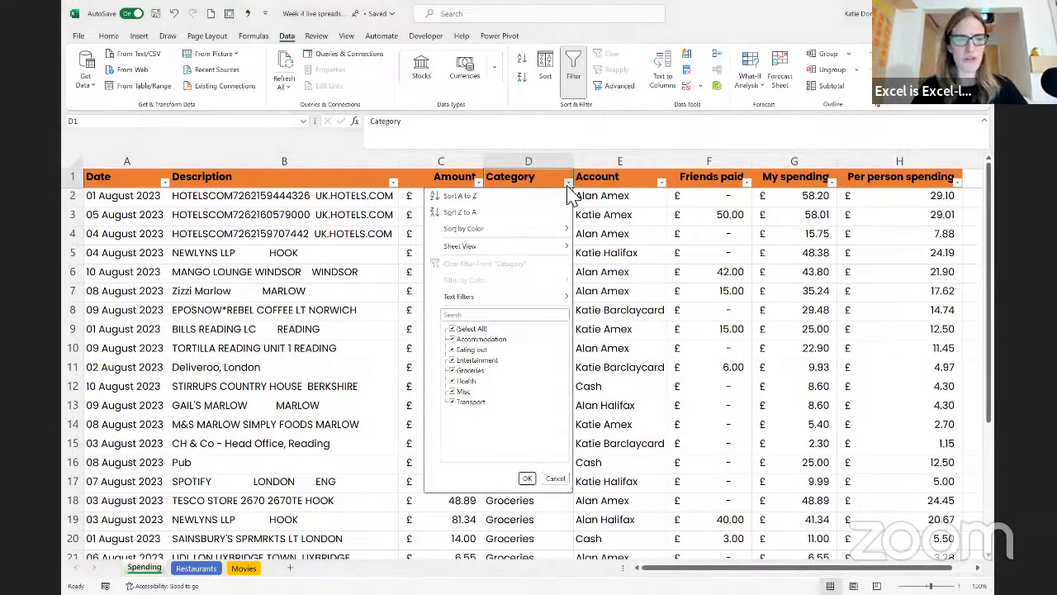
{"action": "left_click", "coordinate": [452, 339]}
{"action": "left_click", "coordinate": [451, 350]}
{"action": "left_click", "coordinate": [452, 361]}
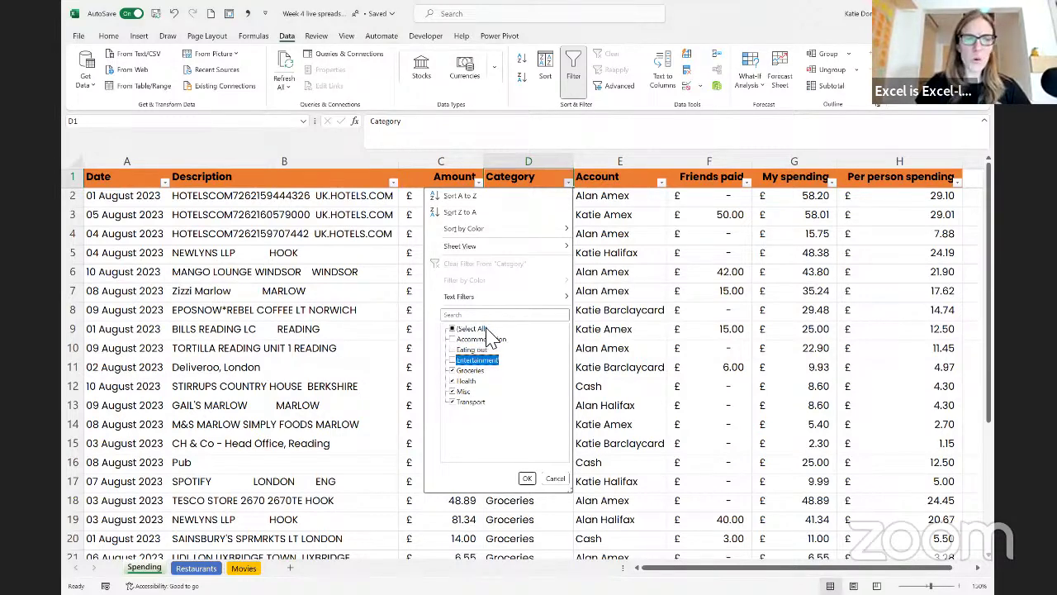
{"action": "left_click", "coordinate": [451, 329]}
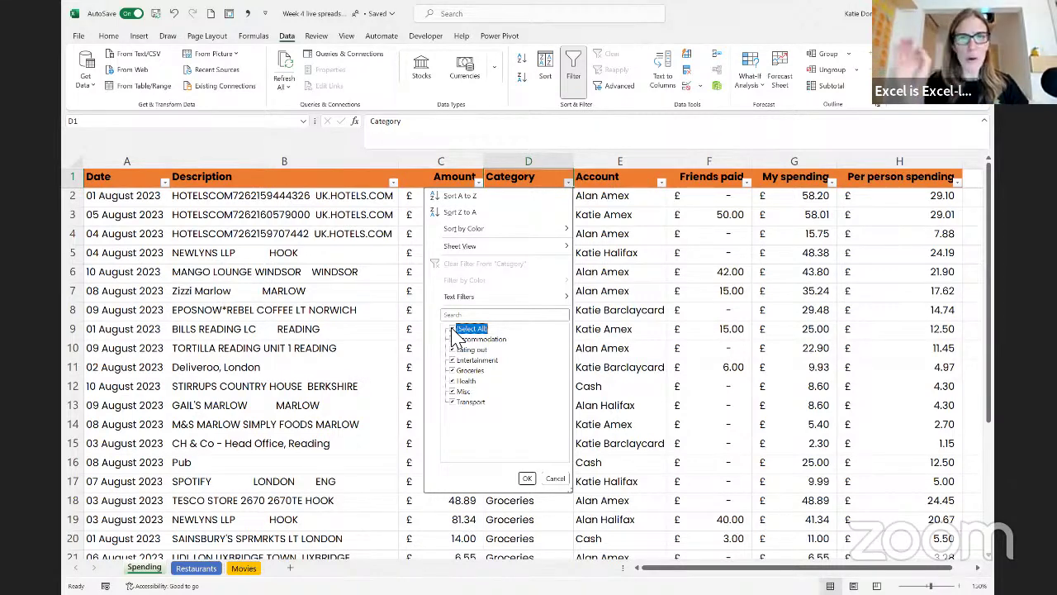
{"action": "left_click", "coordinate": [452, 330]}
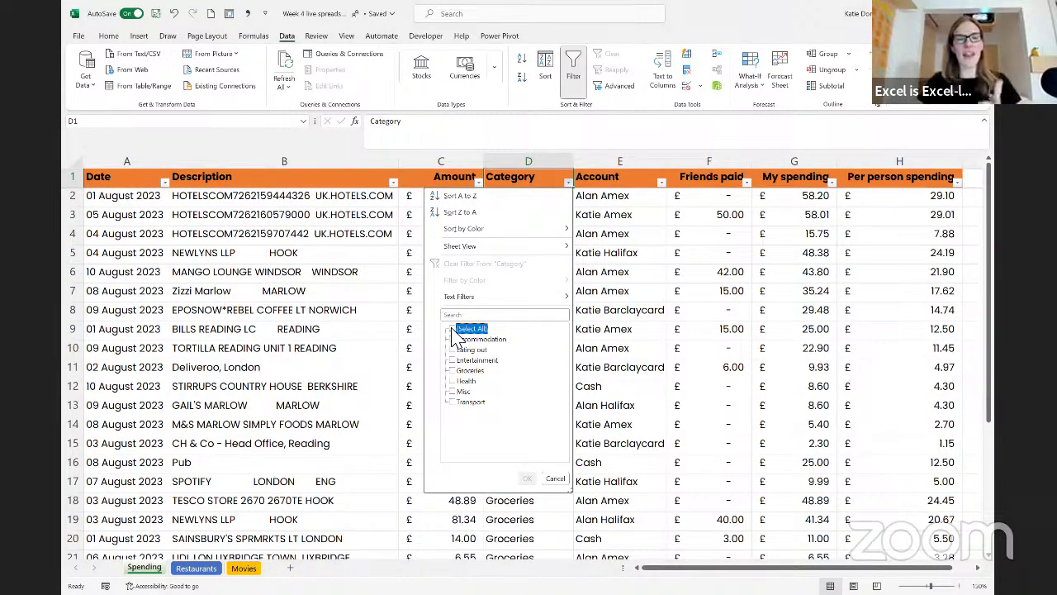
{"action": "left_click", "coordinate": [451, 372]}
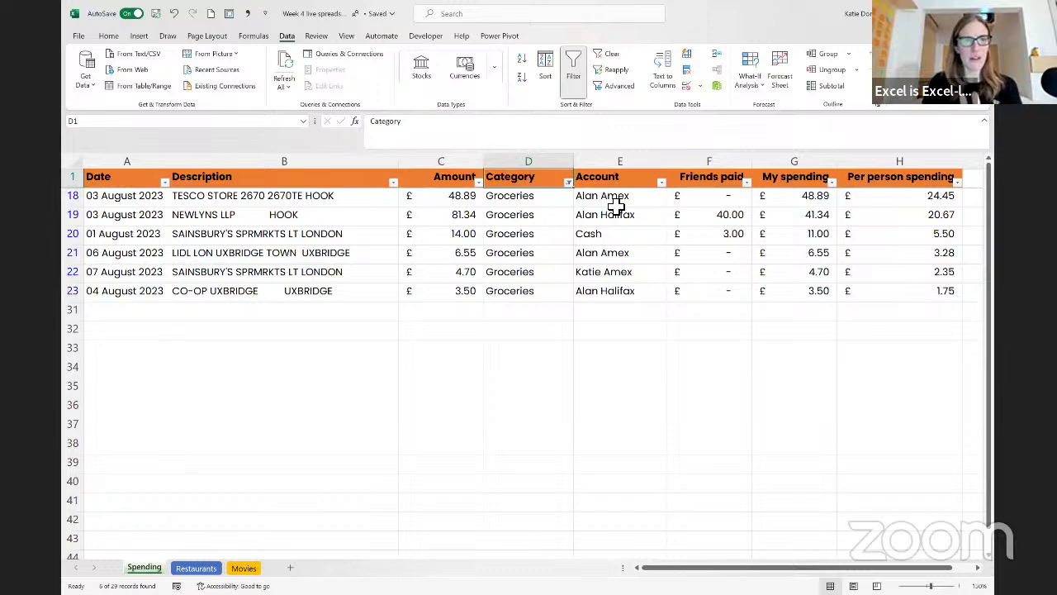
Step: Narrow the Groceries rows to the first-listed Amex account, and clear the filters after viewing the result
{"action": "left_click", "coordinate": [662, 182]}
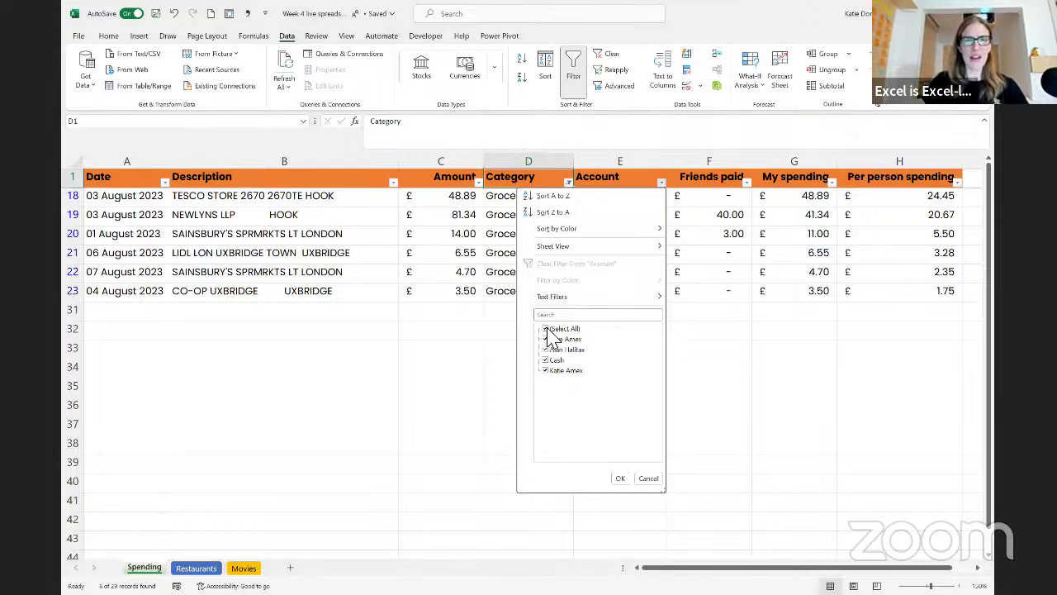
{"action": "left_click", "coordinate": [545, 329]}
{"action": "left_click", "coordinate": [546, 339]}
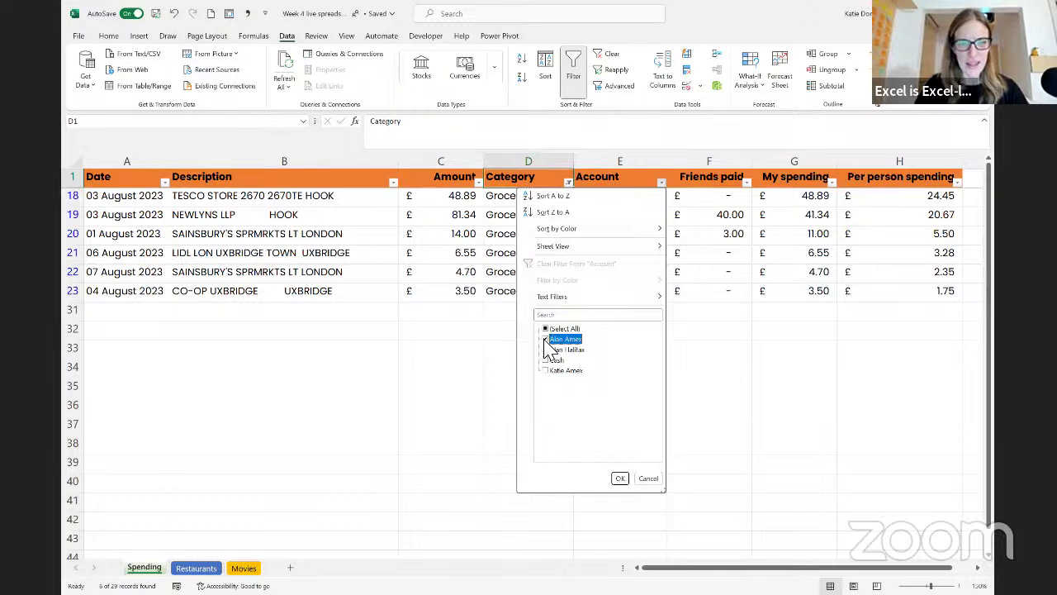
{"action": "left_click", "coordinate": [620, 480]}
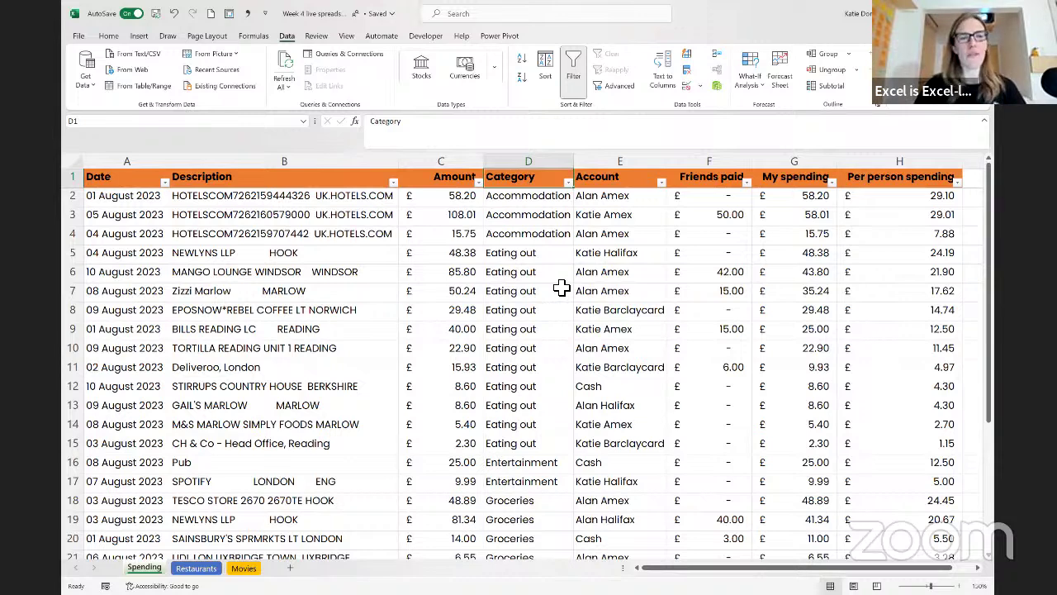
Step: Examine the date, text and number filter conditions offered for the Date, Description and Amount columns
{"action": "left_click", "coordinate": [166, 183]}
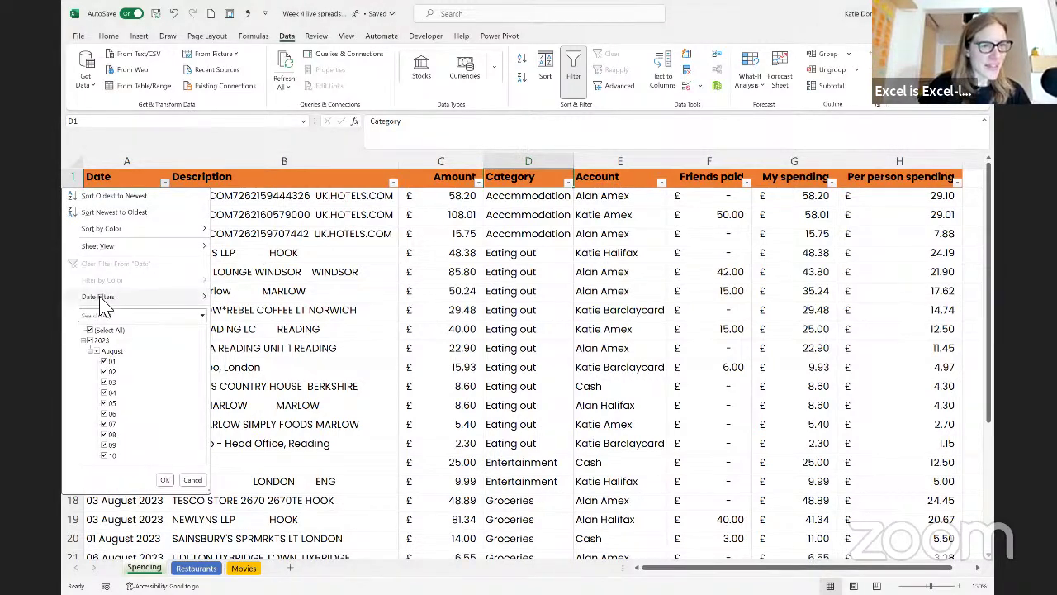
{"action": "mouse_move", "coordinate": [100, 299]}
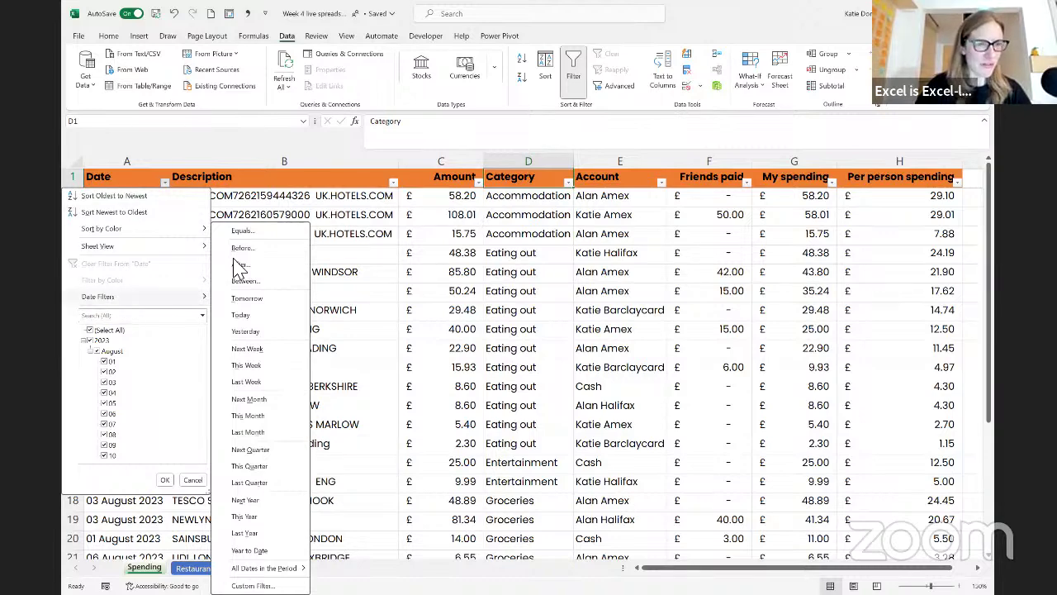
{"action": "left_click", "coordinate": [342, 177]}
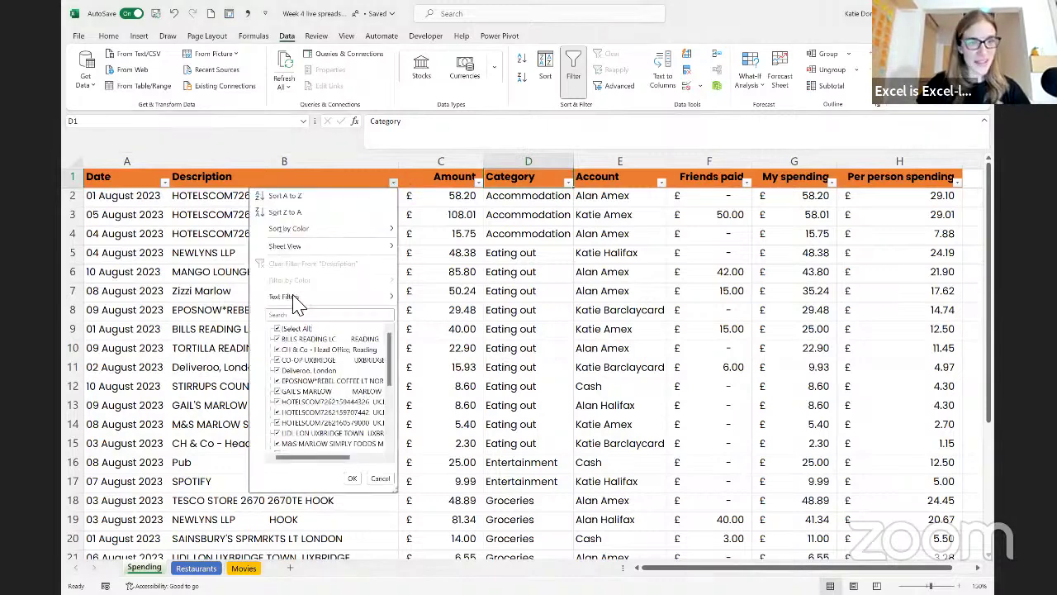
{"action": "mouse_move", "coordinate": [293, 297]}
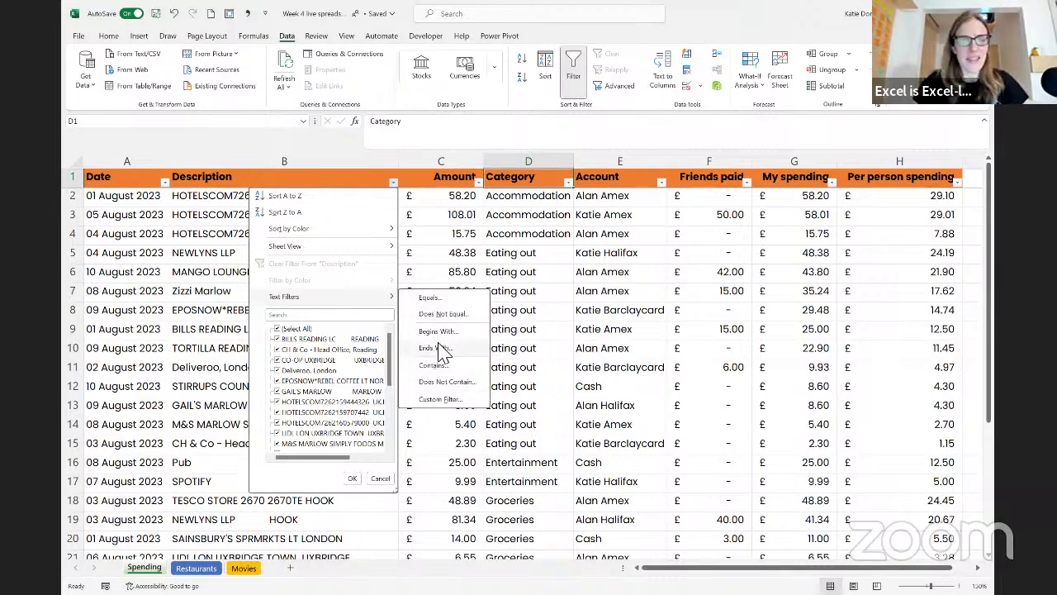
{"action": "left_click", "coordinate": [479, 181]}
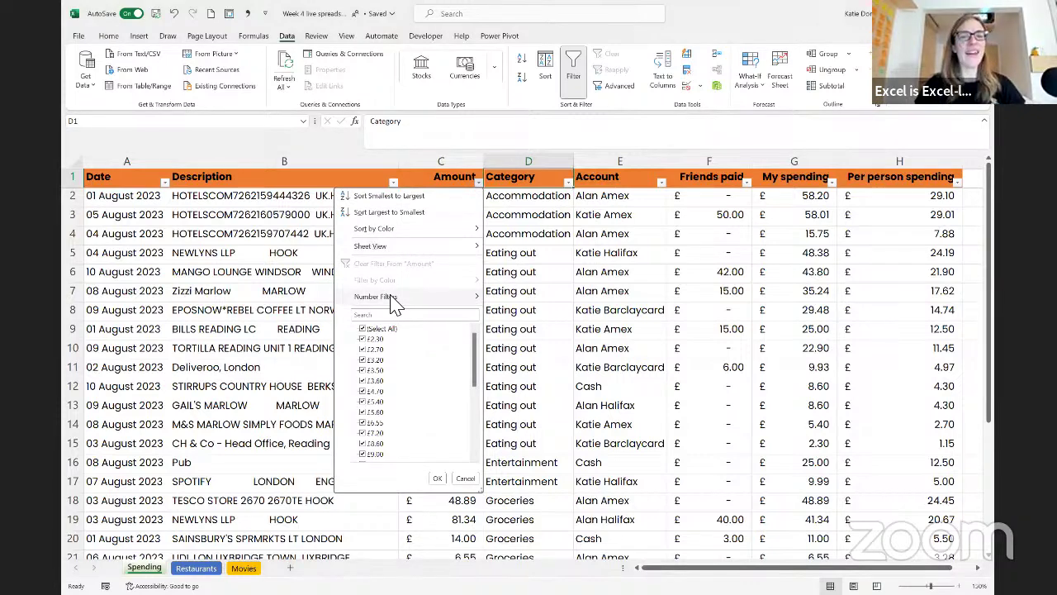
{"action": "mouse_move", "coordinate": [405, 307]}
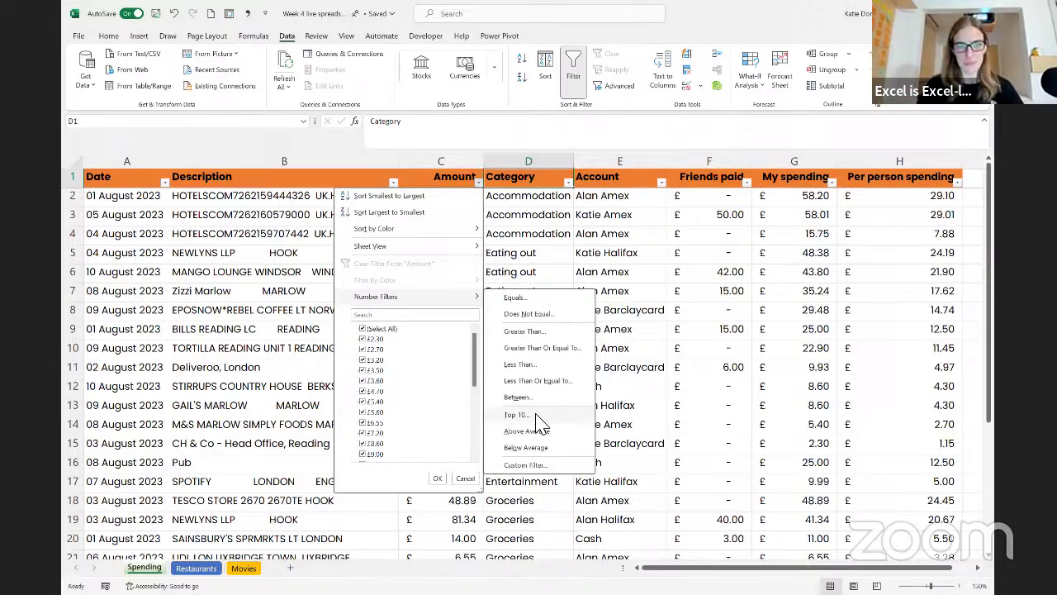
{"action": "left_click", "coordinate": [527, 179]}
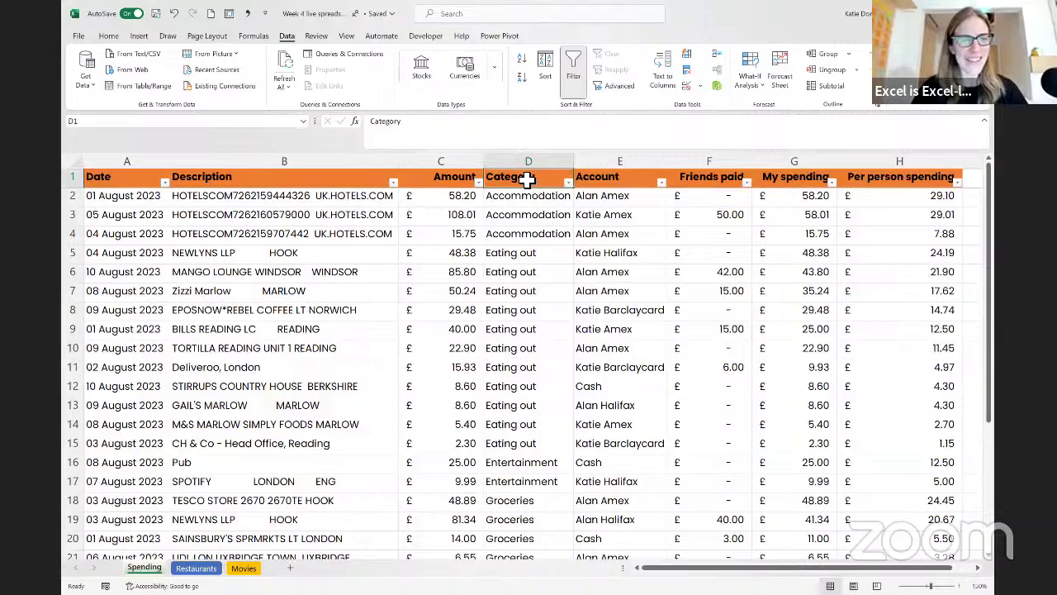
Step: Sort the transaction list by Description from A to Z using the column's filter options
{"action": "left_click", "coordinate": [394, 183]}
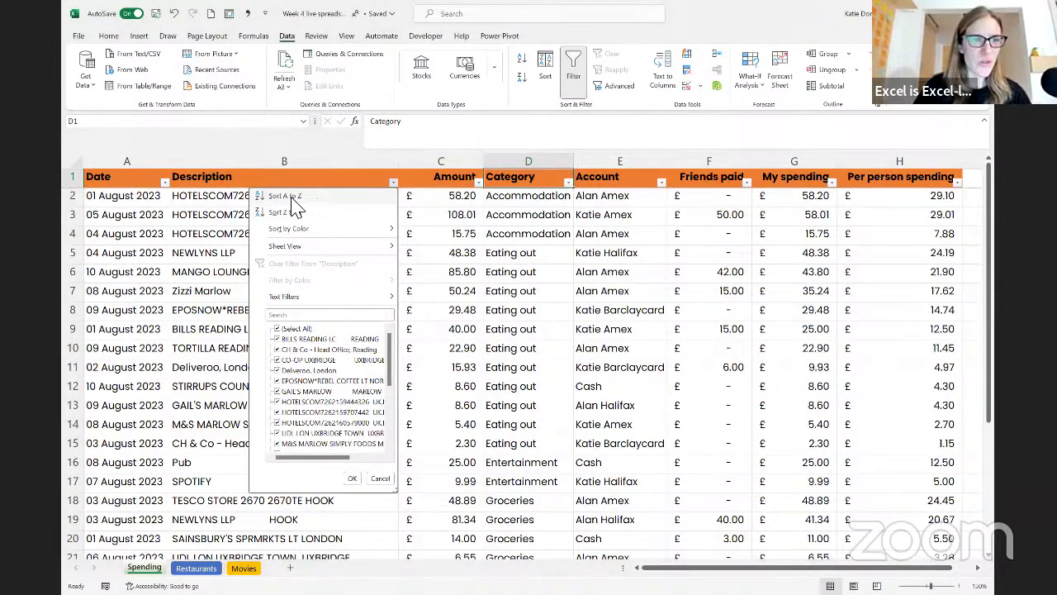
{"action": "left_click", "coordinate": [300, 210]}
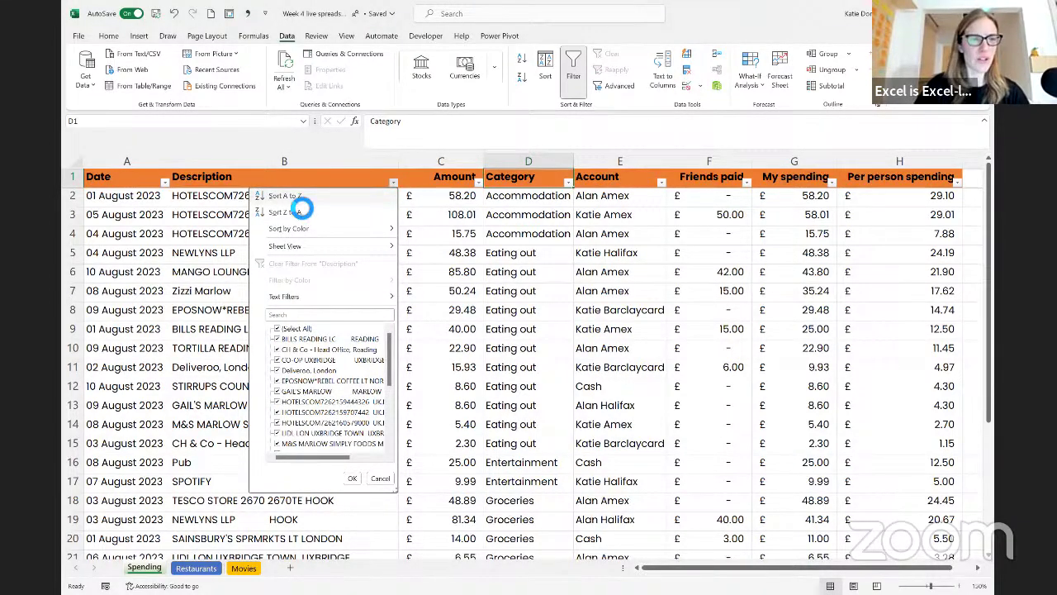
{"action": "left_click", "coordinate": [295, 199]}
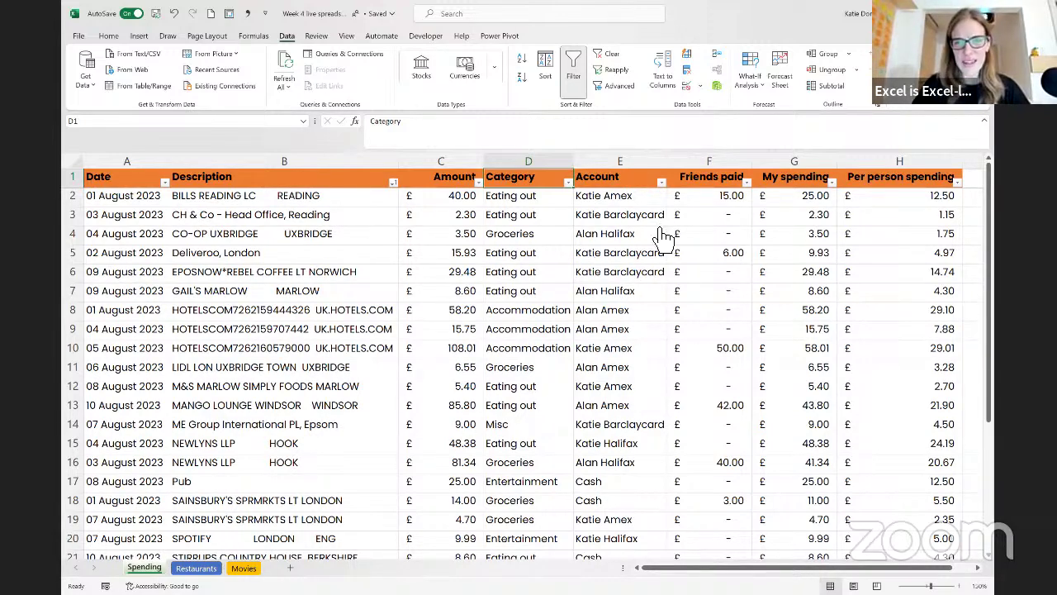
Step: Filter the Friends paid column to exclude the entries without an amount
{"action": "left_click", "coordinate": [748, 184]}
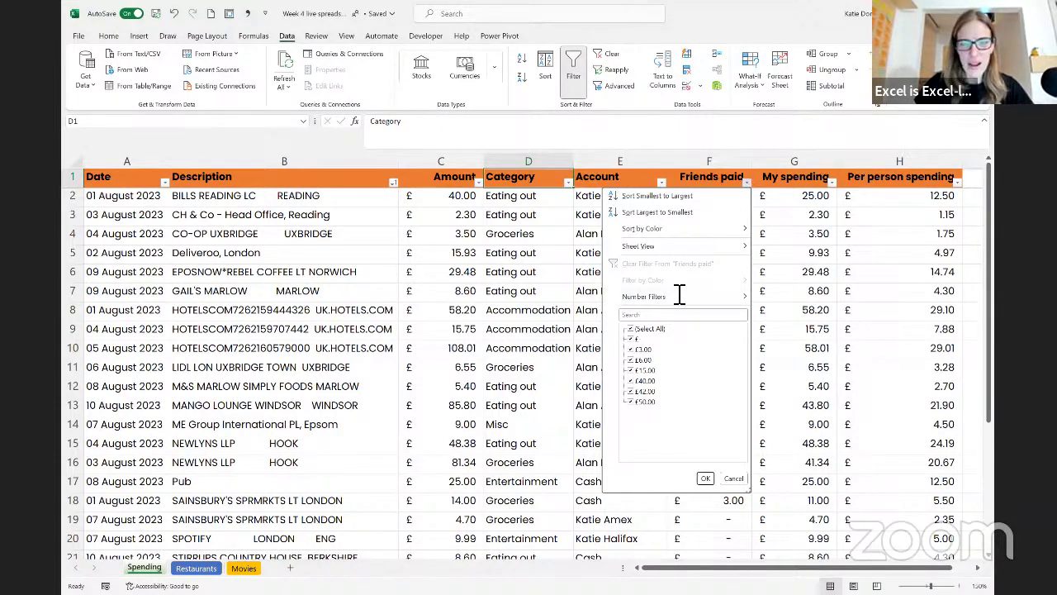
{"action": "left_click", "coordinate": [630, 339]}
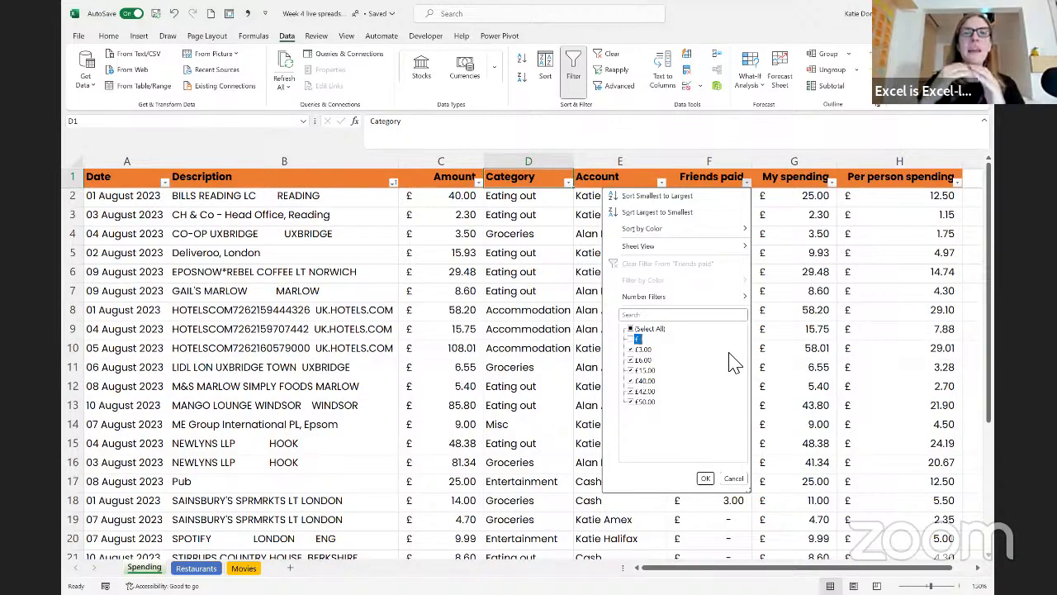
{"action": "left_click", "coordinate": [706, 479]}
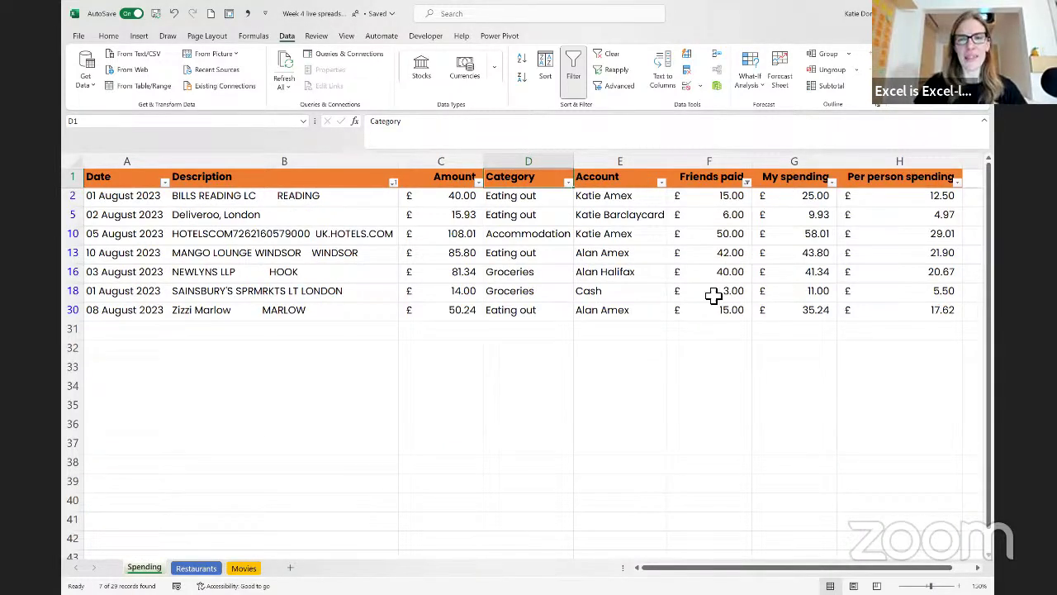
Step: Filter Friends paid with a number condition of greater than 10, and clear the filter after viewing the rows
{"action": "left_click", "coordinate": [747, 181]}
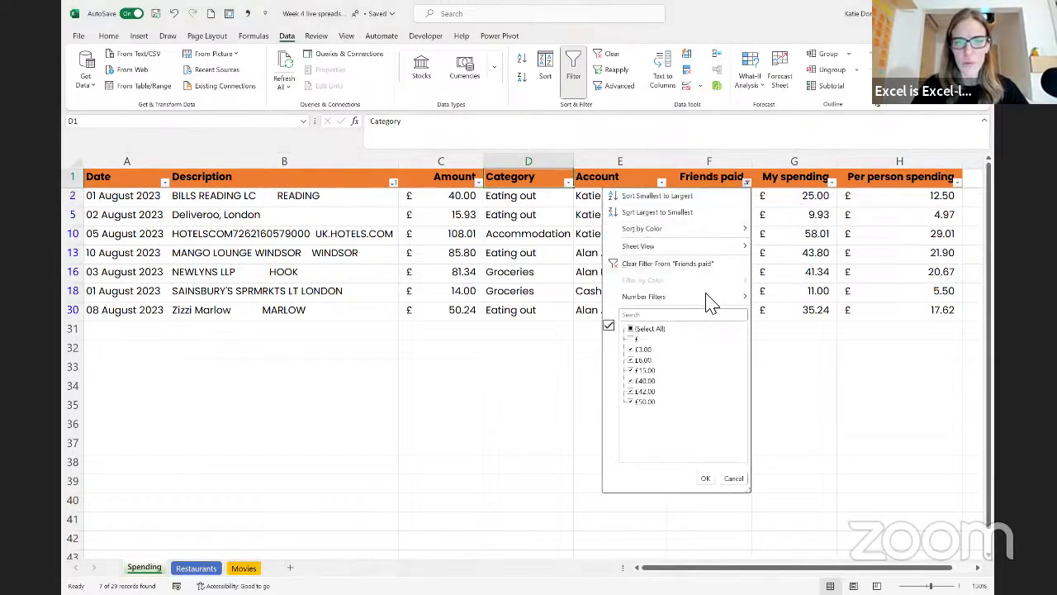
{"action": "mouse_move", "coordinate": [711, 299]}
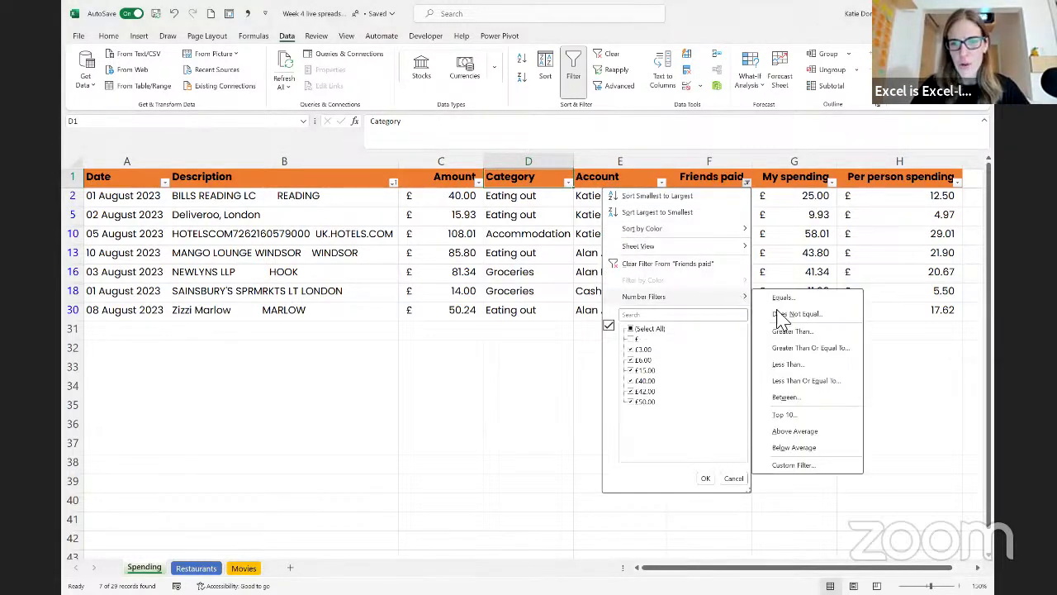
{"action": "left_click", "coordinate": [815, 332]}
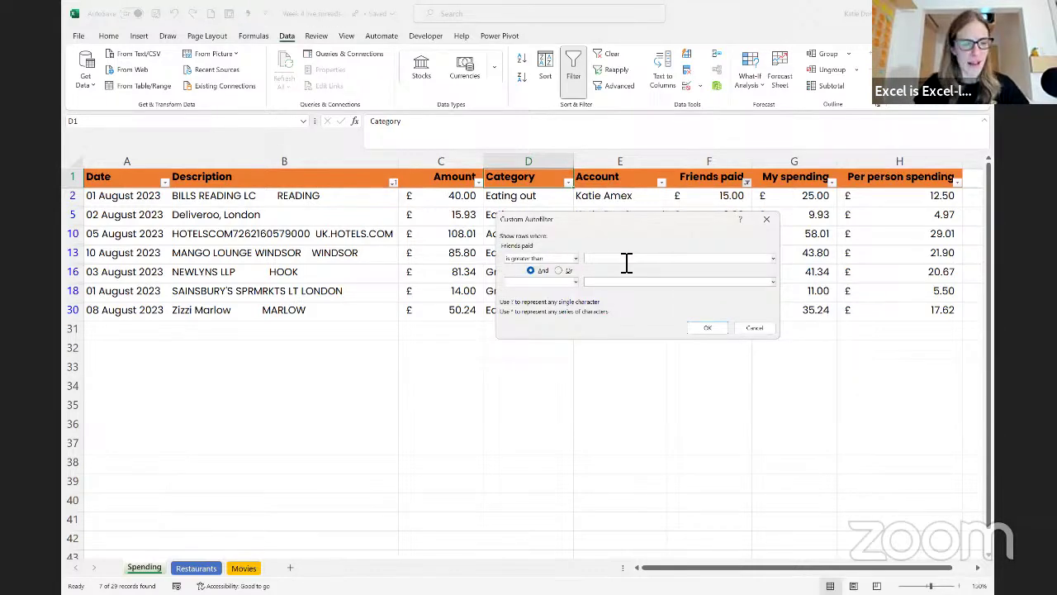
{"action": "type", "text": "10"}
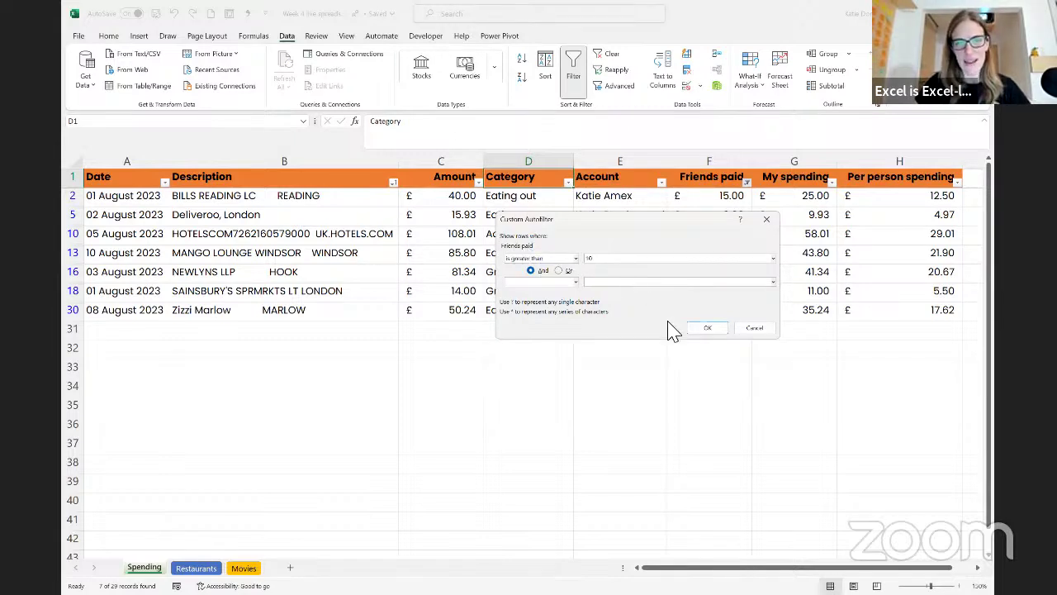
{"action": "left_click", "coordinate": [710, 328]}
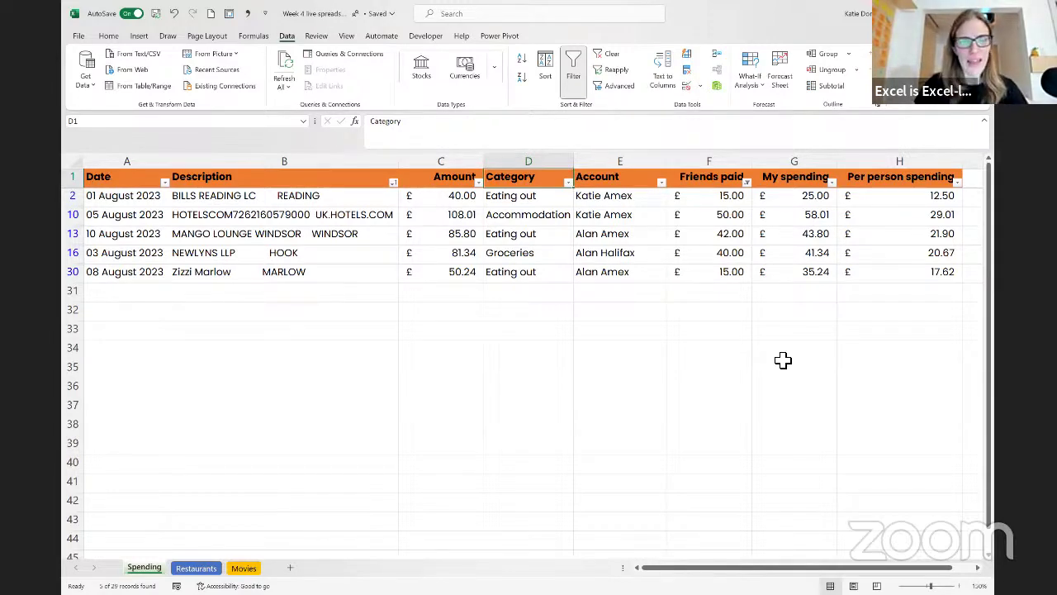
{"action": "left_click", "coordinate": [613, 56]}
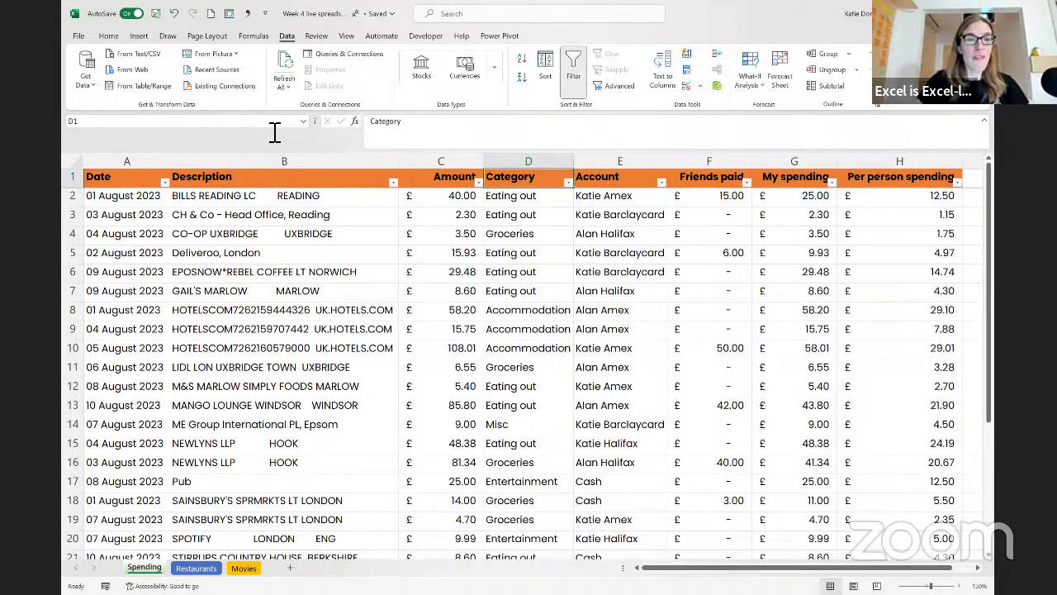
{"action": "scroll", "coordinate": [325, 328], "scroll_direction": "down", "scroll_amount": 3}
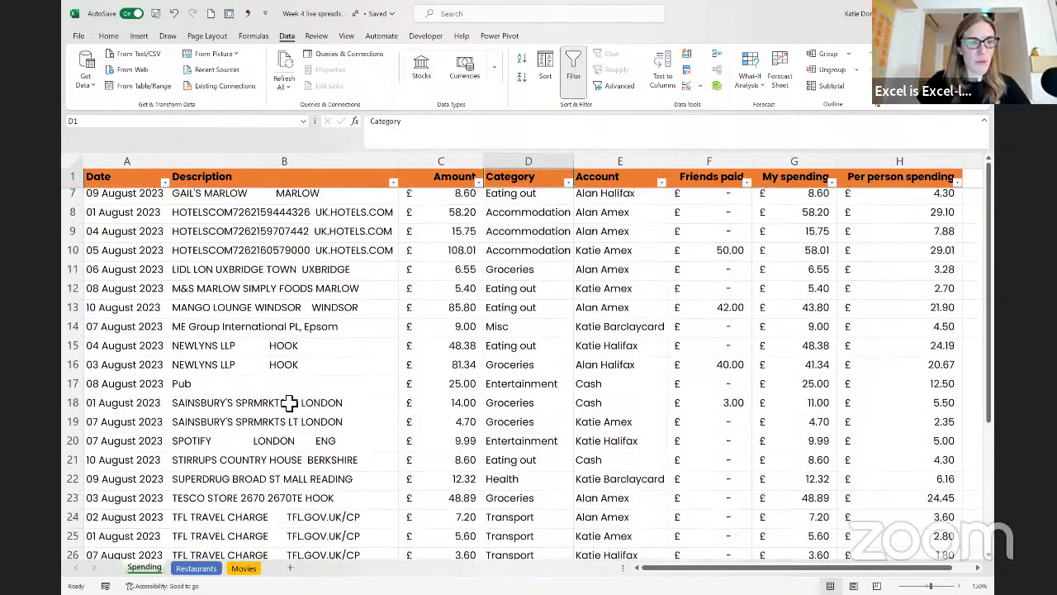
{"action": "left_click", "coordinate": [331, 357]}
{"action": "key", "text": "Down"}
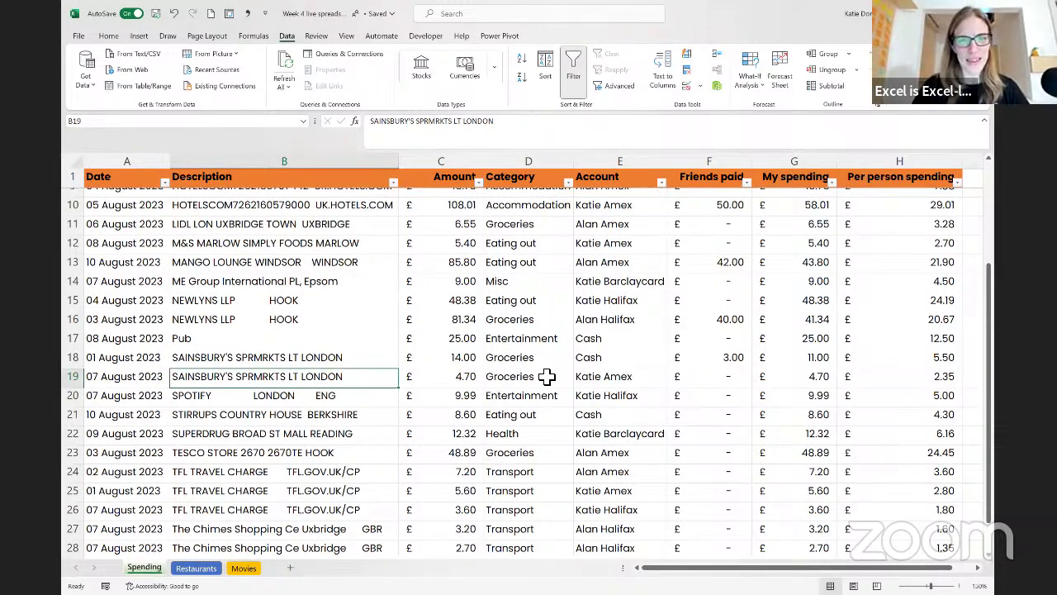
{"action": "left_click", "coordinate": [530, 180]}
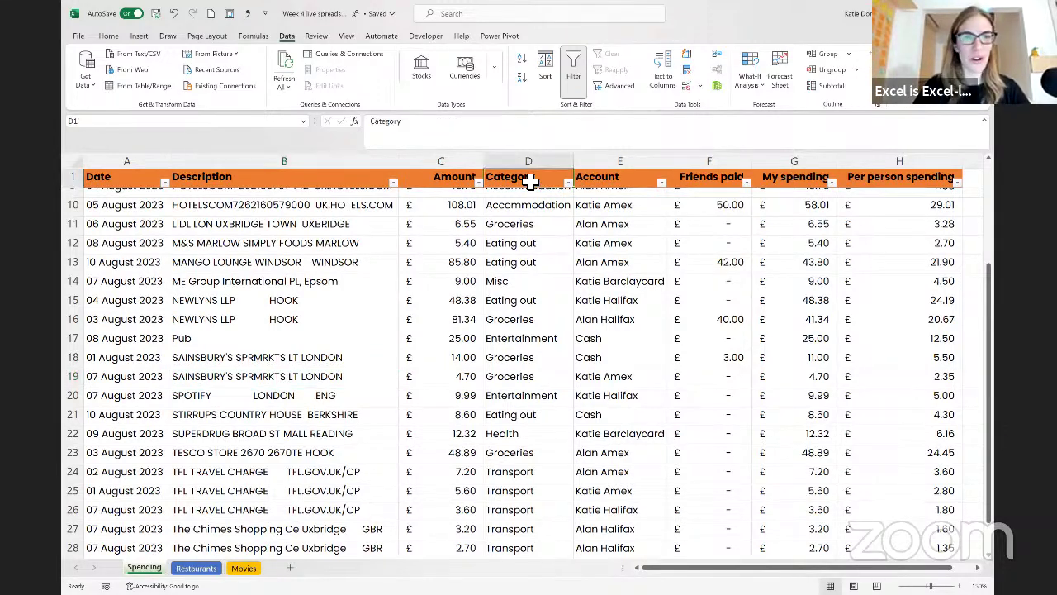
{"action": "key", "text": "Down"}
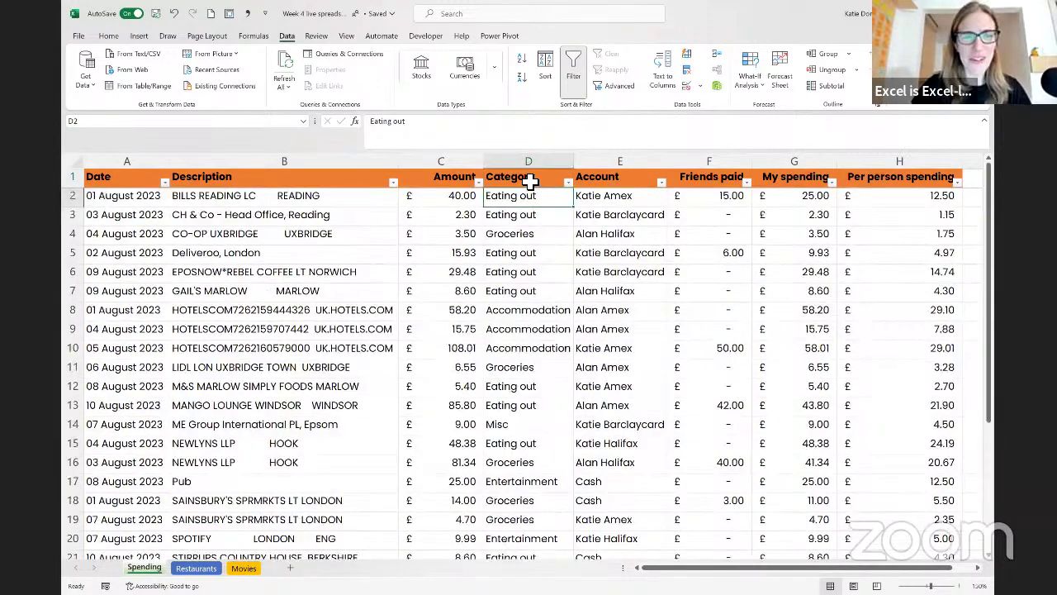
Step: Turn filtering off and on again for the header row, starting from the Category heading
{"action": "left_click", "coordinate": [530, 180]}
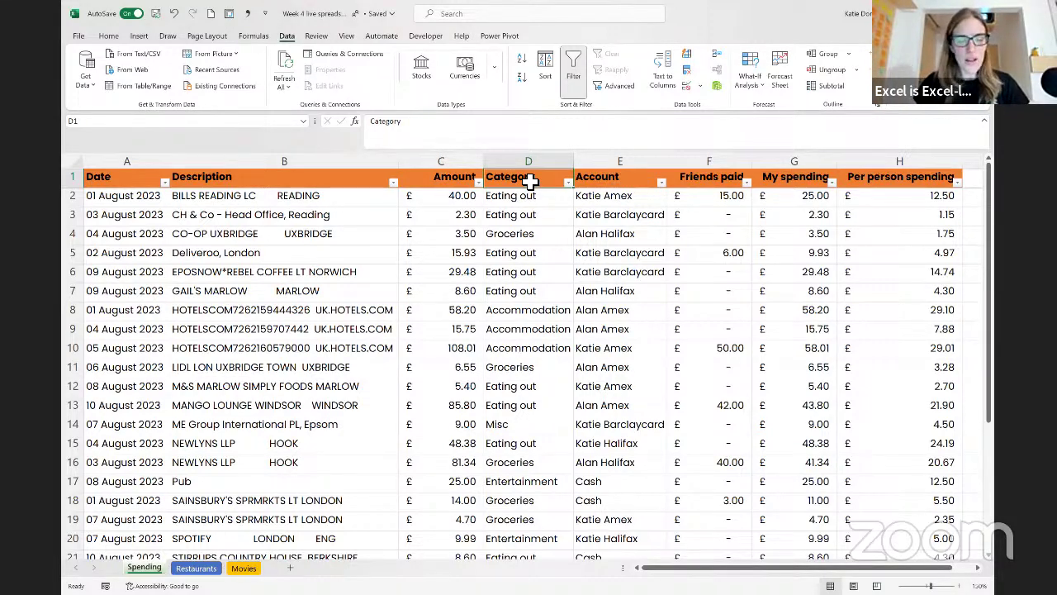
{"action": "key", "text": "ctrl+shift+l"}
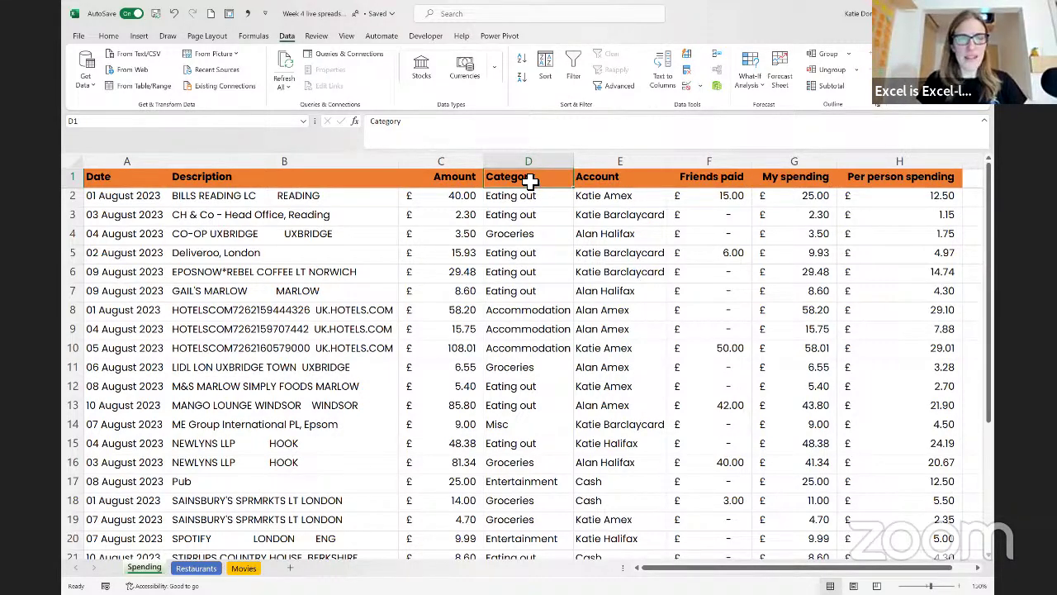
{"action": "key", "text": "ctrl+shift+l"}
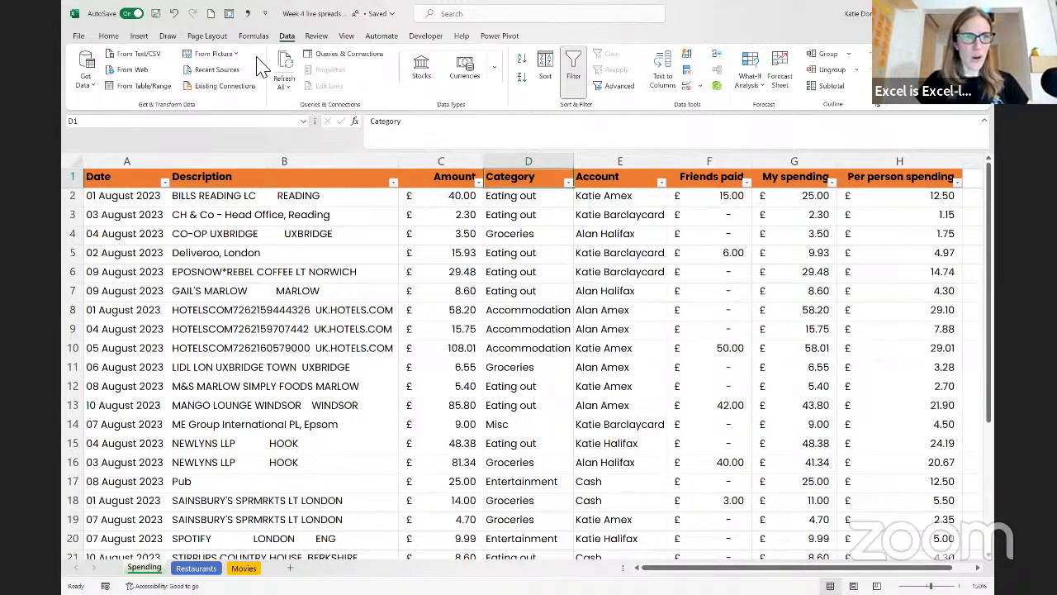
Step: Set the worksheet zoom to 100%, and zoom to the selection of columns A to H
{"action": "left_click", "coordinate": [346, 35]}
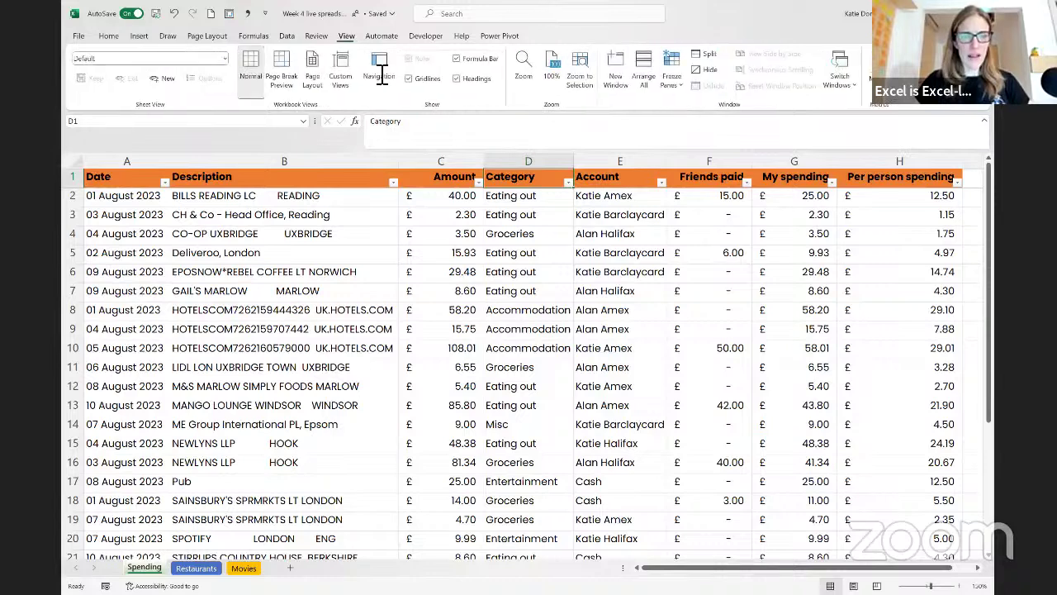
{"action": "left_click", "coordinate": [552, 76]}
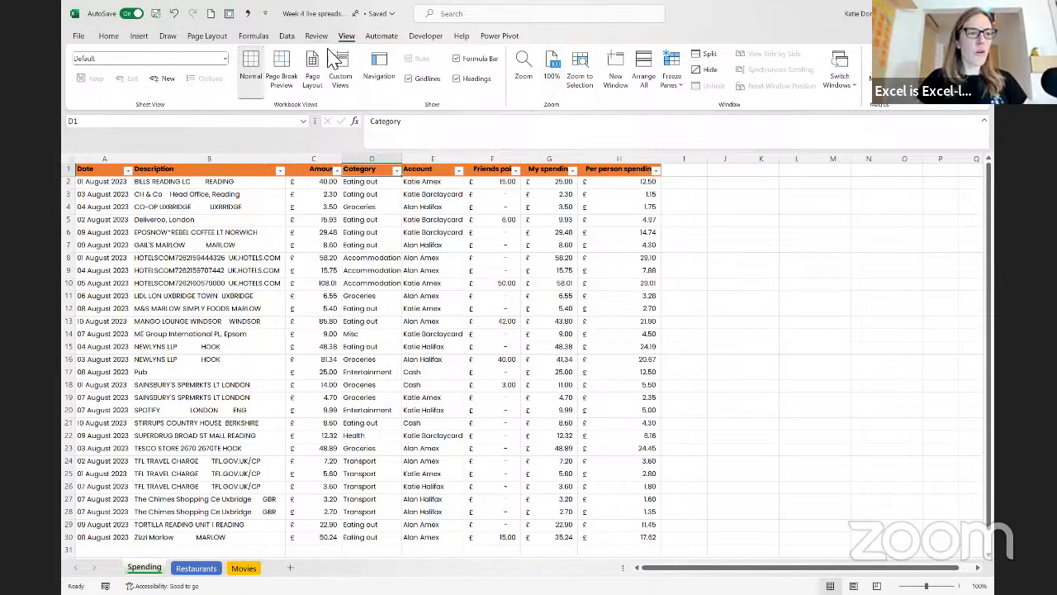
{"action": "left_click_drag", "start_coordinate": [104, 158], "coordinate": [209, 158]}
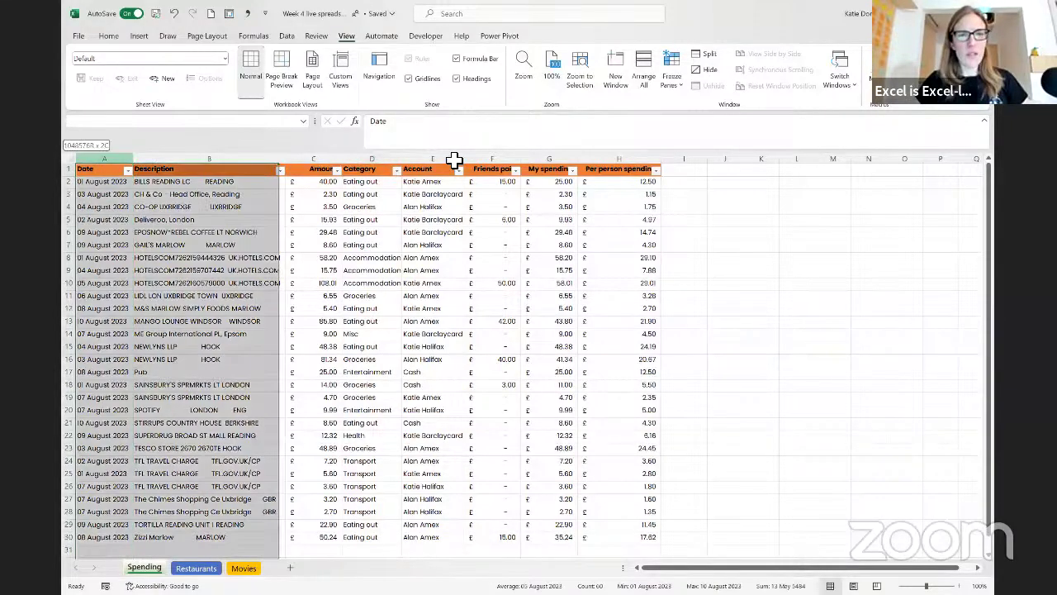
{"action": "left_click_drag", "start_coordinate": [454, 159], "coordinate": [594, 164]}
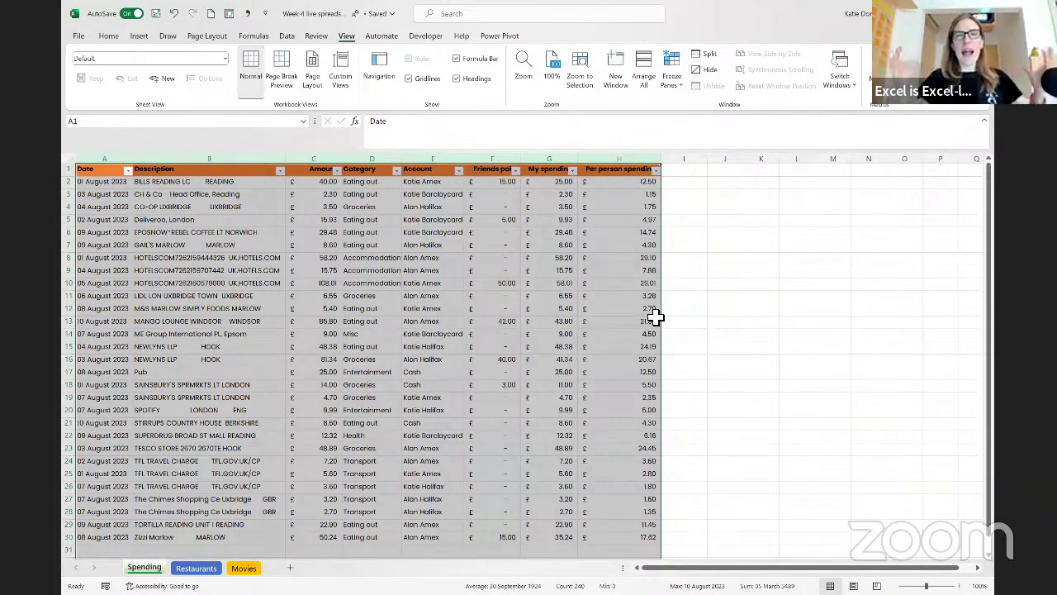
{"action": "left_click", "coordinate": [583, 66]}
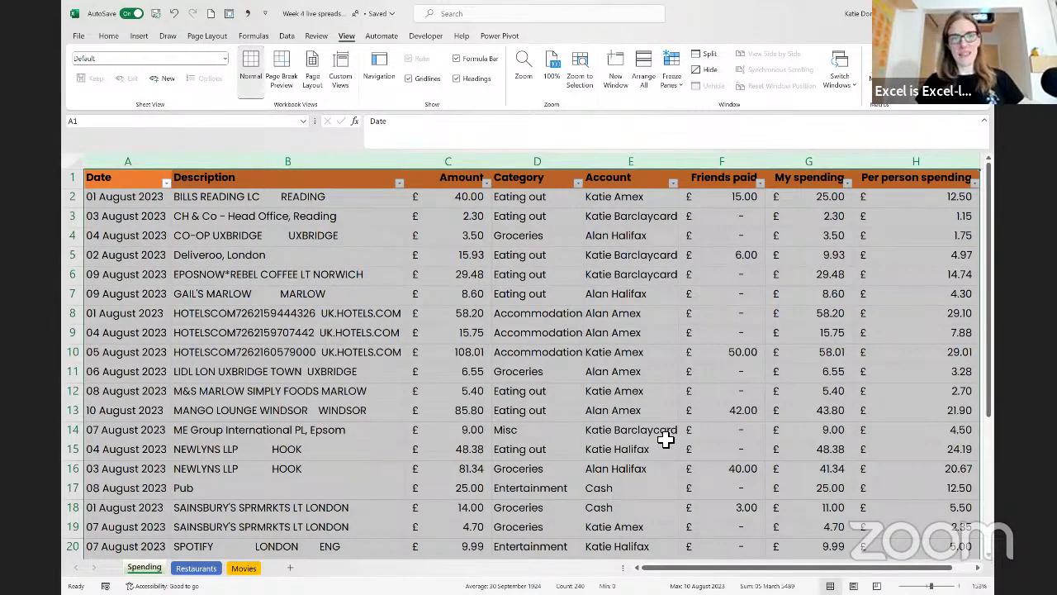
Step: Zoom the worksheet to the selection of columns A to D, and deselect them by selecting cell B2
{"action": "left_click_drag", "start_coordinate": [155, 164], "coordinate": [536, 163]}
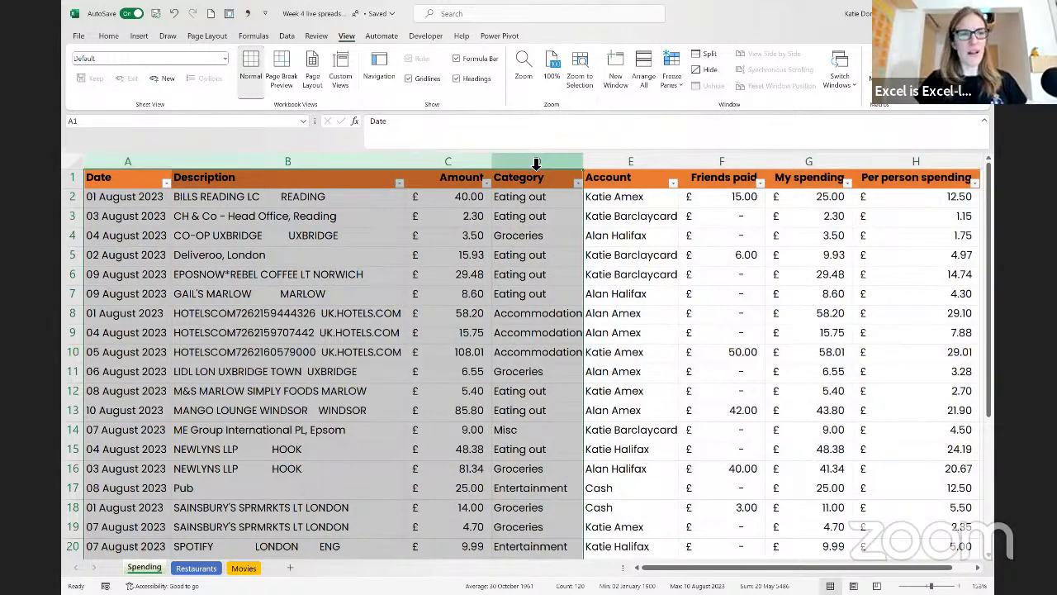
{"action": "left_click", "coordinate": [582, 70]}
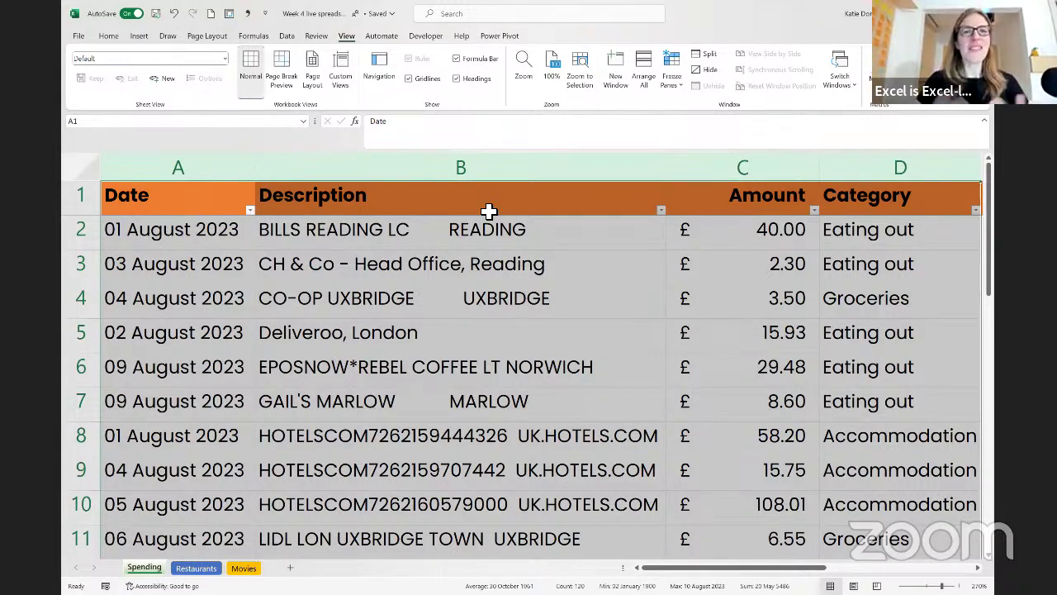
{"action": "left_click", "coordinate": [363, 234]}
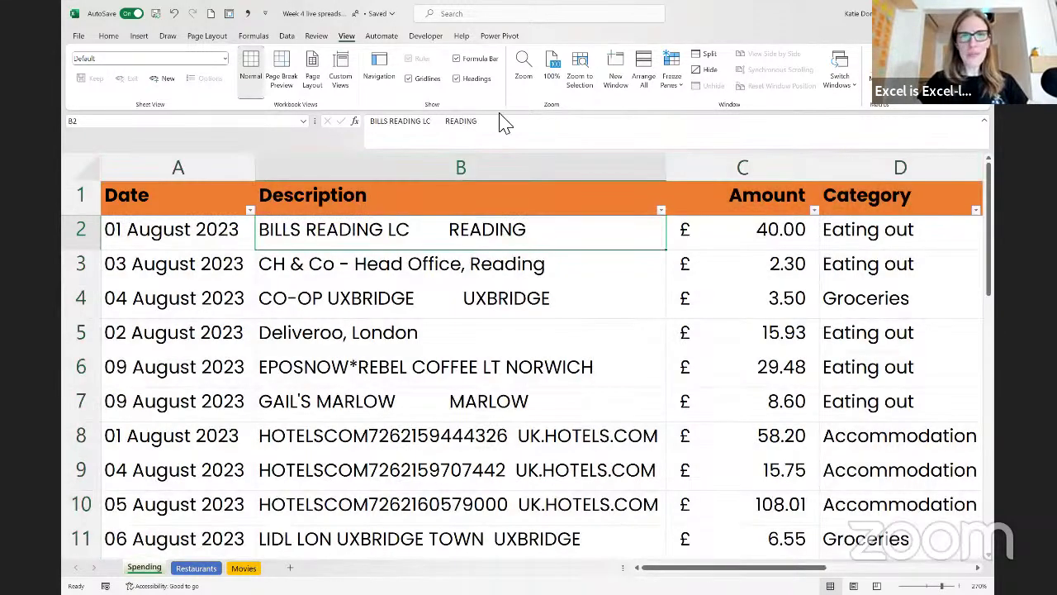